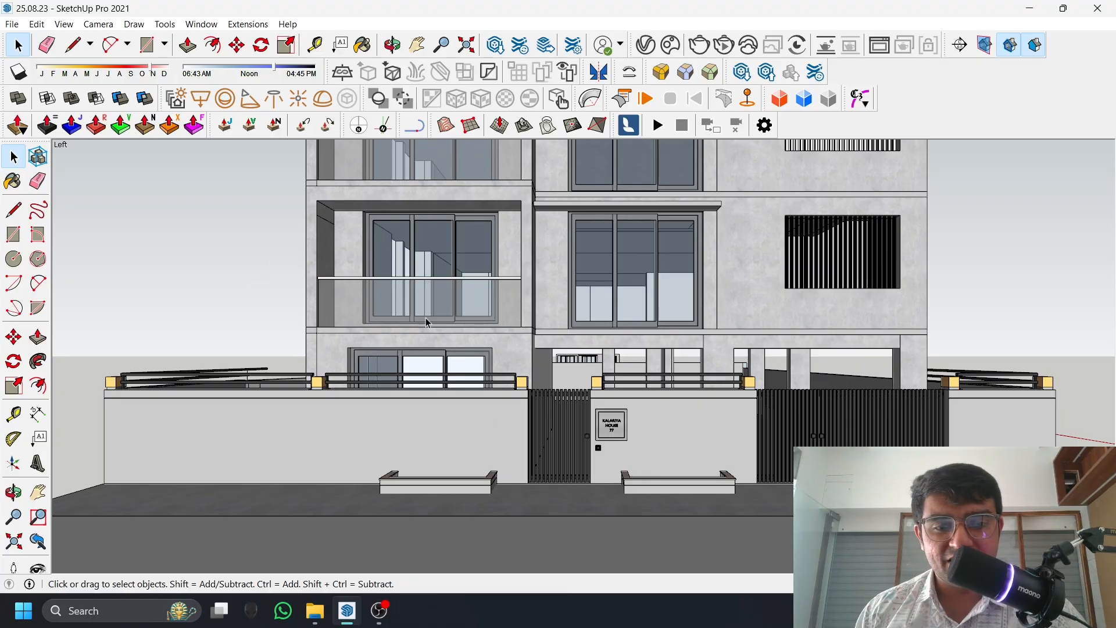
# Examine the house model's front facade, boundary wall, gates and side from several angles and distances
pyautogui.scroll(-1, 507, 308)
pyautogui.moveTo(507, 308); pyautogui.dragTo(633, 402, button='middle')
pyautogui.scroll(5, 570, 344)
pyautogui.moveTo(571, 343)
pyautogui.mouseDown(button='middle')
pyautogui.moveTo(674, 411)
pyautogui.moveTo(587, 373)
pyautogui.mouseUp(button='middle')
pyautogui.moveTo(742, 413)
pyautogui.keyDown('shift'); pyautogui.mouseDown(button='middle')
pyautogui.moveTo(576, 259)
pyautogui.moveTo(738, 372)
pyautogui.moveTo(715, 413)
pyautogui.moveTo(581, 372)
pyautogui.mouseUp(button='middle'); pyautogui.keyUp('shift')
pyautogui.moveTo(797, 401); pyautogui.dragTo(503, 281, button='middle')
pyautogui.moveTo(350, 246); pyautogui.dragTo(559, 416, button='middle')
pyautogui.click(1102, 6)
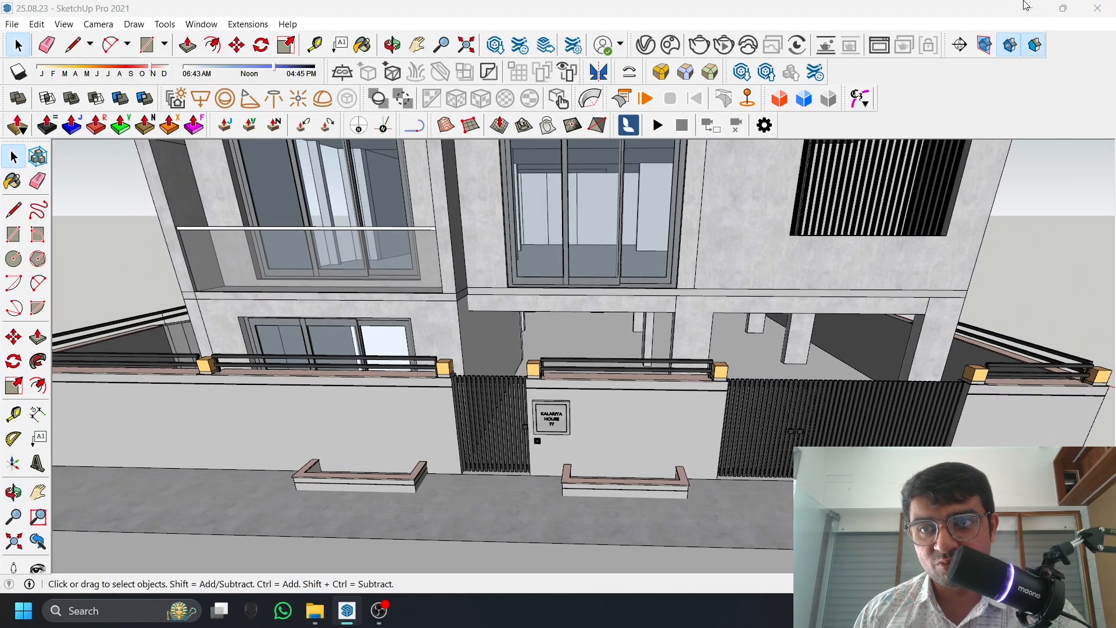
pyautogui.click(347, 610)
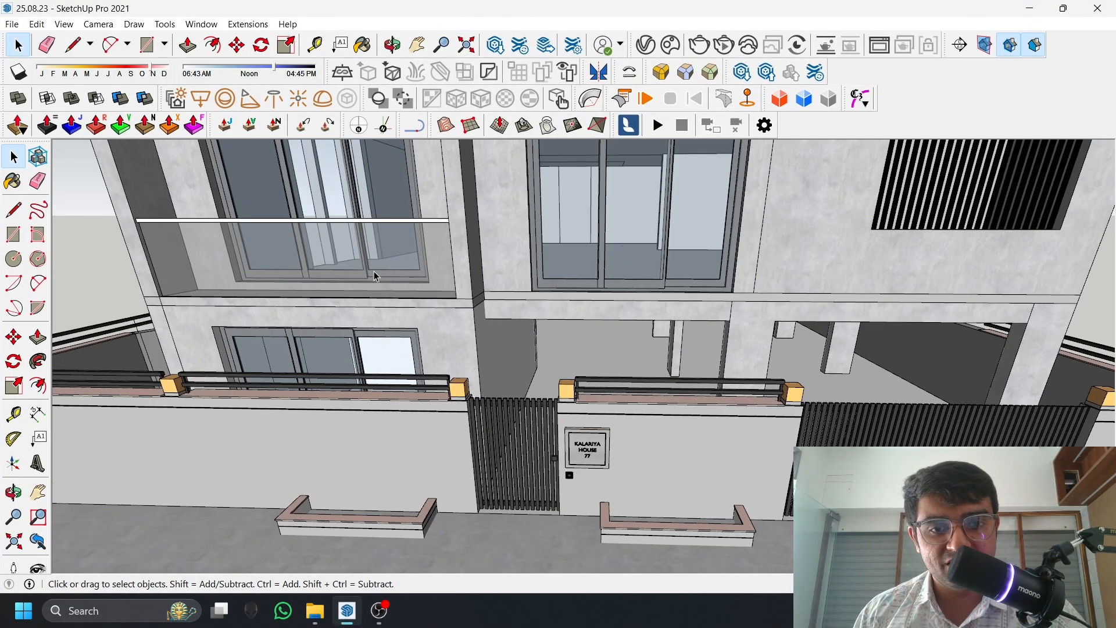
pyautogui.moveTo(375, 271)
pyautogui.mouseDown(button='middle')
pyautogui.moveTo(782, 351)
pyautogui.moveTo(686, 414)
pyautogui.mouseUp(button='middle')
pyautogui.moveTo(538, 407); pyautogui.dragTo(692, 488, button='middle')
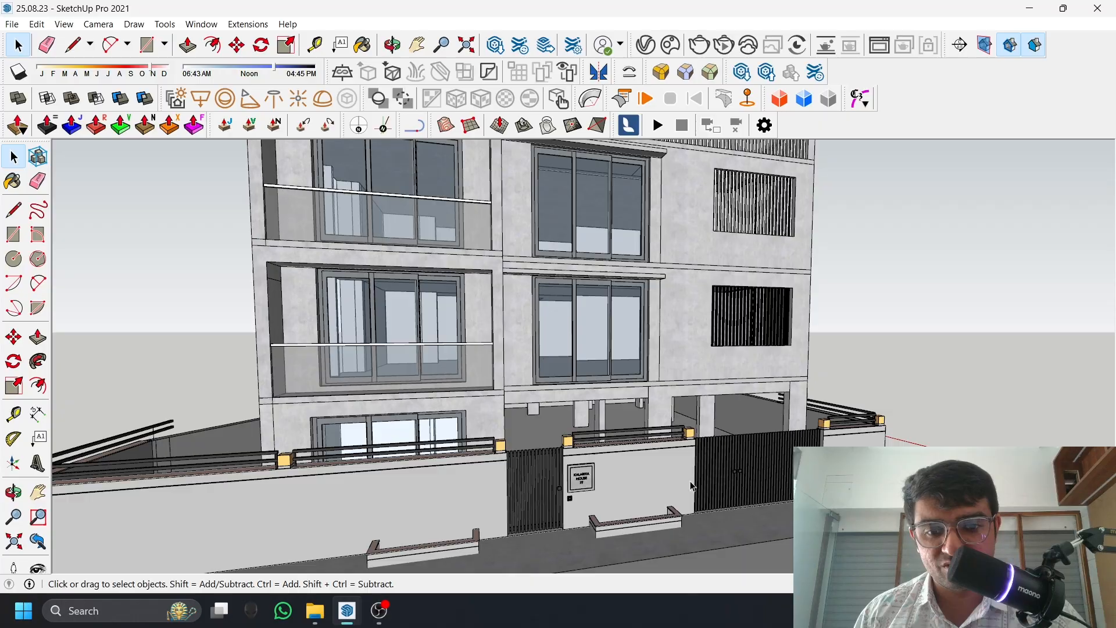
pyautogui.moveTo(540, 526); pyautogui.dragTo(773, 427, button='middle')
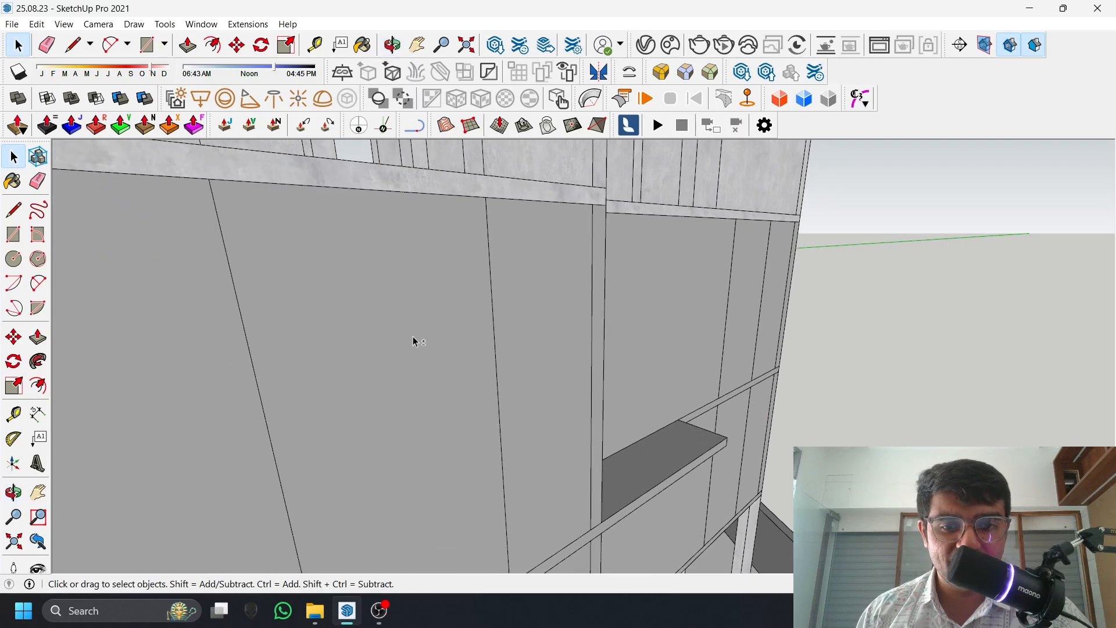
pyautogui.scroll(-5, 454, 355)
pyautogui.moveTo(481, 361); pyautogui.dragTo(669, 363, button='middle')
pyautogui.moveTo(399, 364); pyautogui.dragTo(733, 307, button='middle')
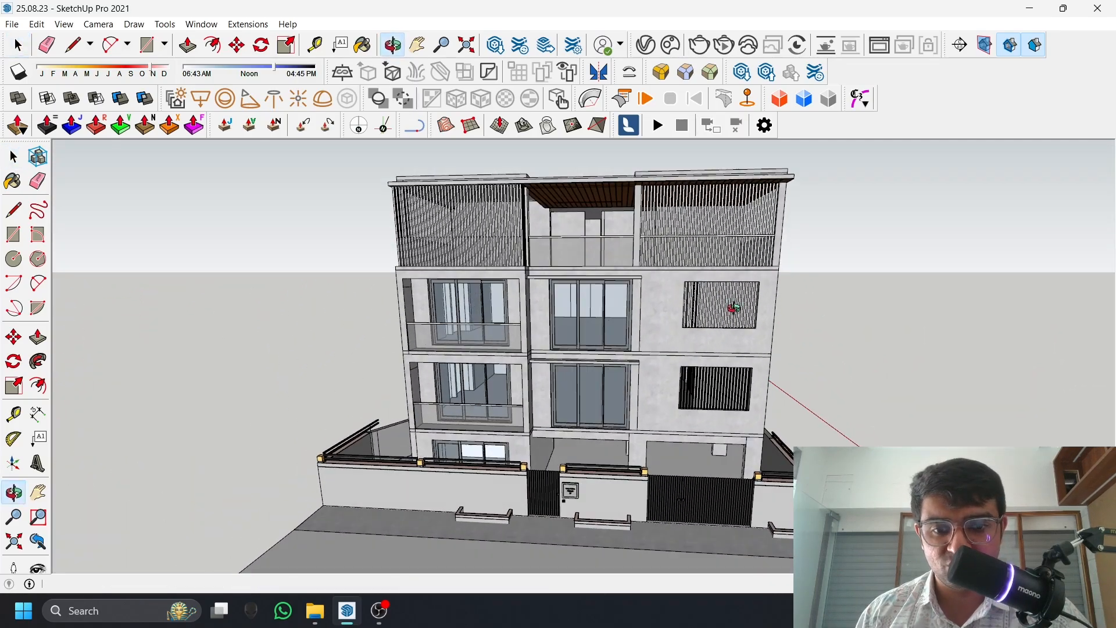
pyautogui.scroll(5, 623, 434)
pyautogui.keyDown('shift'); pyautogui.moveTo(623, 434); pyautogui.dragTo(664, 426, button='middle'); pyautogui.keyUp('shift')
pyautogui.scroll(8, 463, 464)
pyautogui.scroll(-8, 491, 440)
pyautogui.scroll(-3, 605, 396)
pyautogui.keyDown('shift'); pyautogui.moveTo(681, 484); pyautogui.dragTo(589, 426, button='middle'); pyautogui.keyUp('shift')
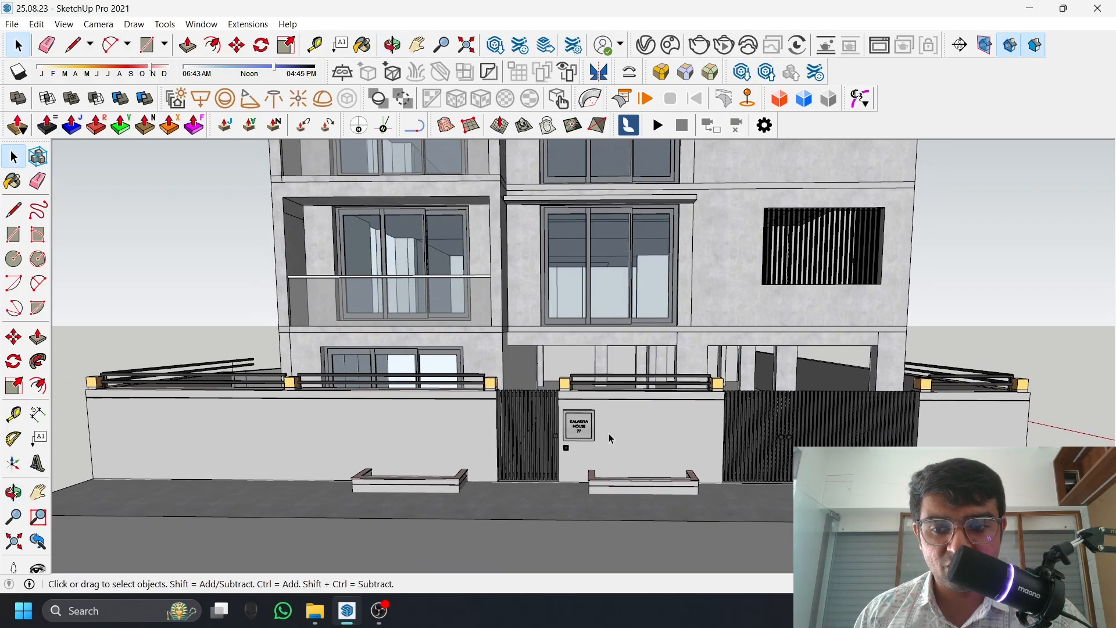
pyautogui.keyDown('shift'); pyautogui.moveTo(505, 449); pyautogui.dragTo(552, 459, button='middle'); pyautogui.keyUp('shift')
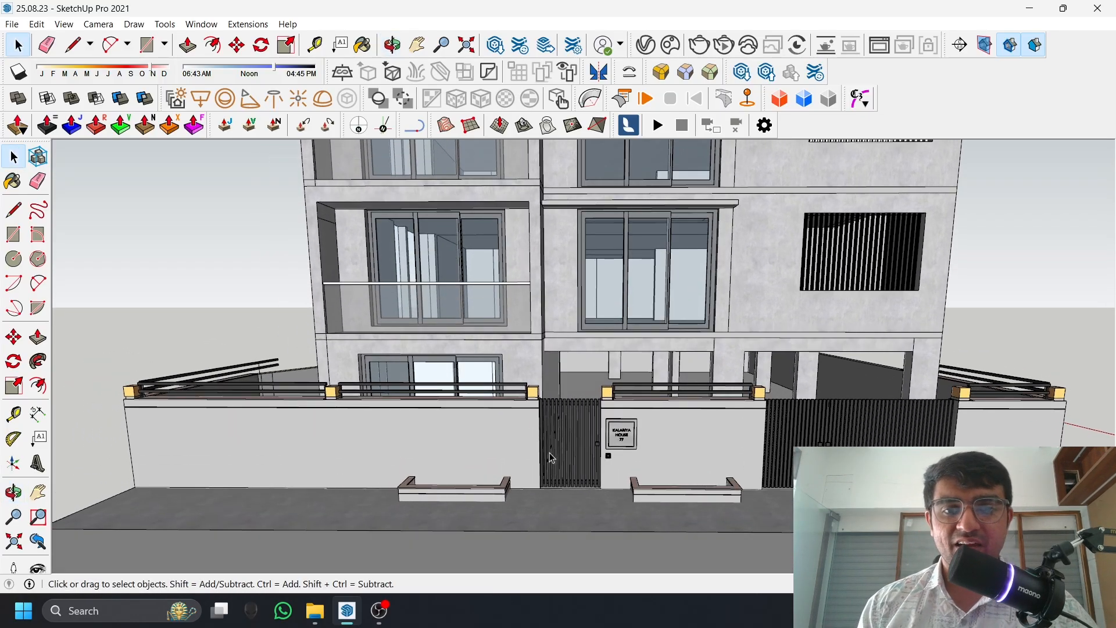
# Align the view to the front boundary wall face beside the nameplate and centre the lower floors of the facade
pyautogui.scroll(1, 567, 465)
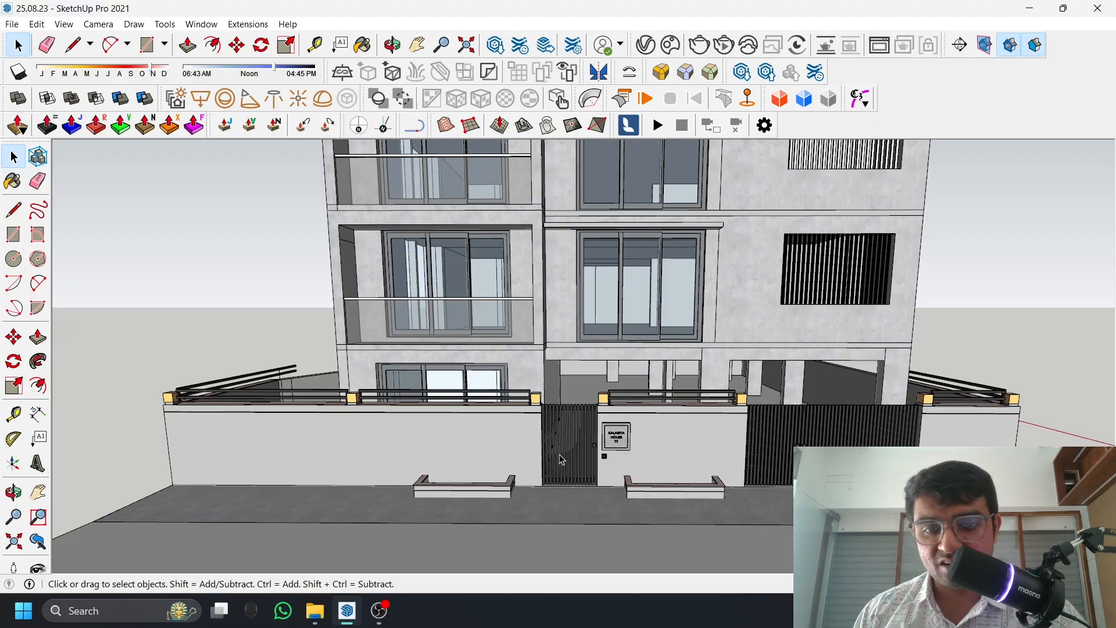
pyautogui.moveTo(567, 466); pyautogui.dragTo(524, 414, button='middle')
pyautogui.scroll(2, 519, 481)
pyautogui.scroll(1, 519, 482)
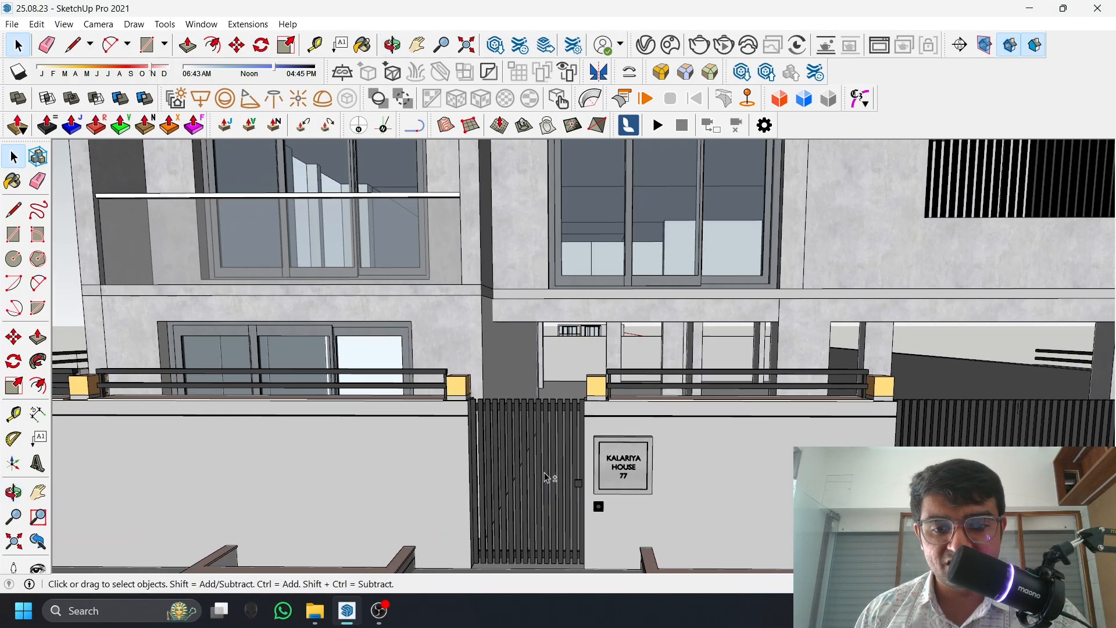
pyautogui.moveTo(519, 482); pyautogui.dragTo(526, 419, button='middle')
pyautogui.click(742, 390)
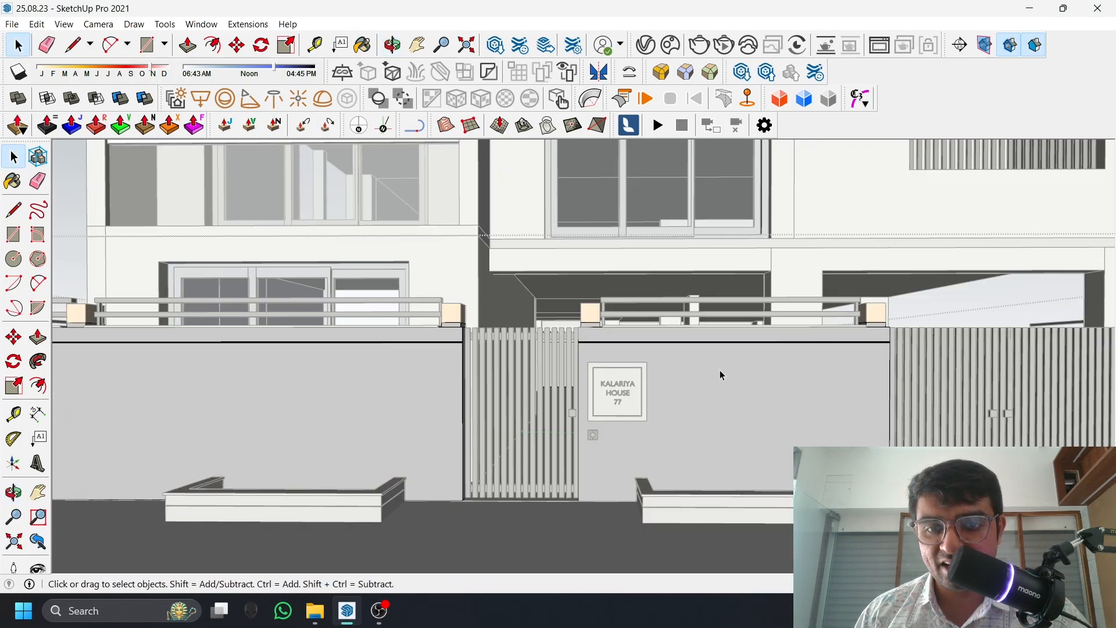
pyautogui.click(719, 370)
pyautogui.rightClick(704, 370)
pyautogui.click(803, 204)
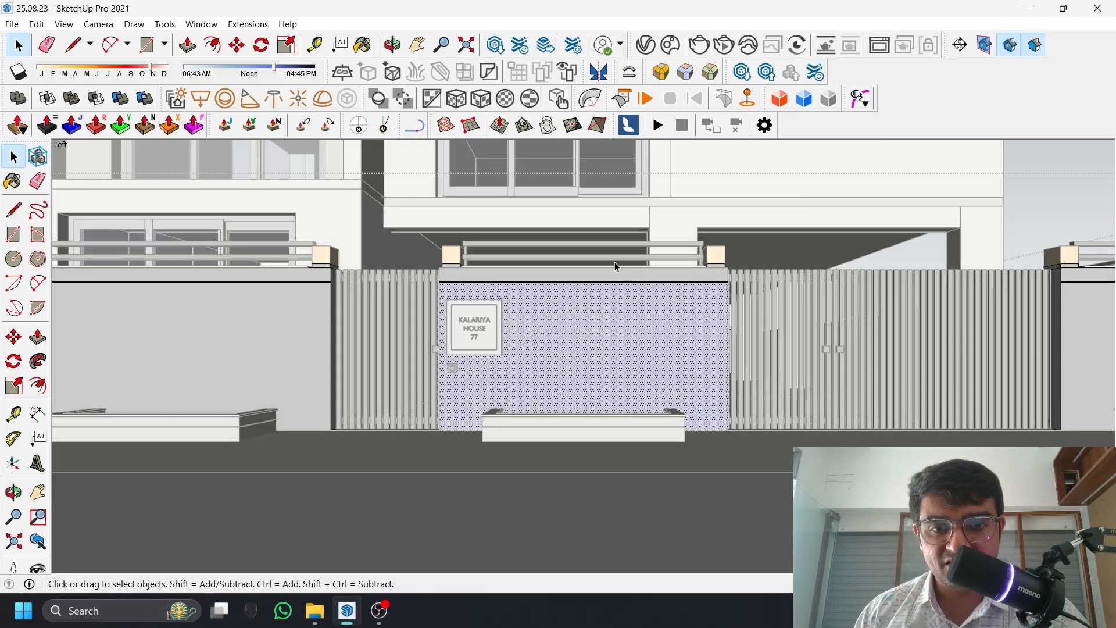
pyautogui.click(416, 44)
pyautogui.moveTo(468, 193); pyautogui.dragTo(683, 350)
pyautogui.press('space')
pyautogui.scroll(-6, 753, 427)
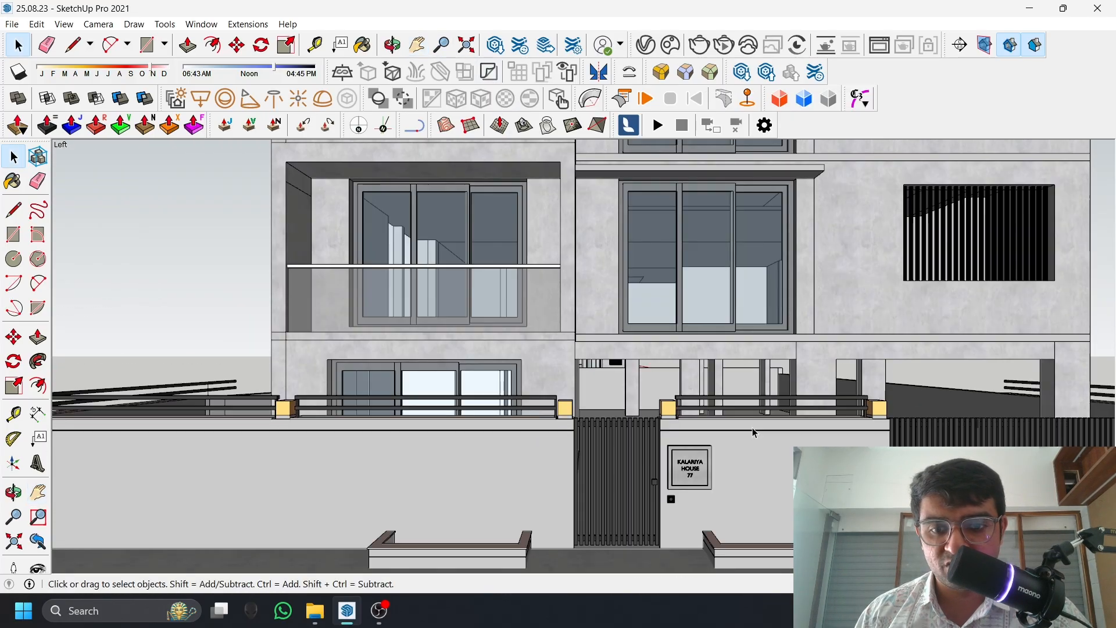
# Add a scene that saves a slightly angled view of the house's front facade
pyautogui.moveTo(642, 445)
pyautogui.mouseDown(button='middle')
pyautogui.moveTo(582, 448)
pyautogui.moveTo(611, 447)
pyautogui.mouseUp(button='middle')
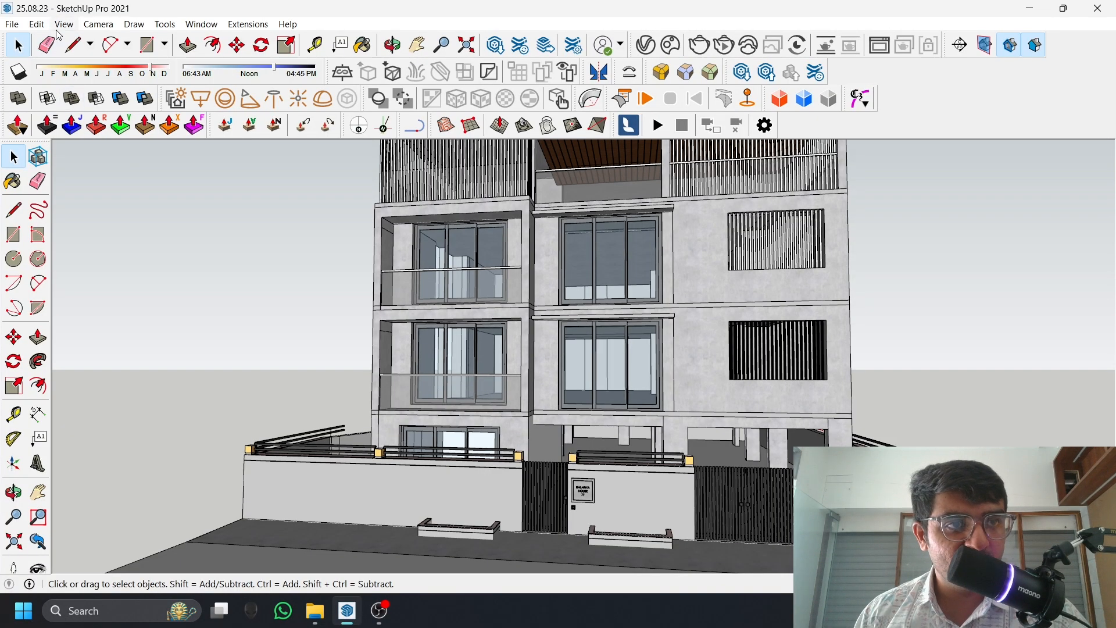
pyautogui.click(99, 25)
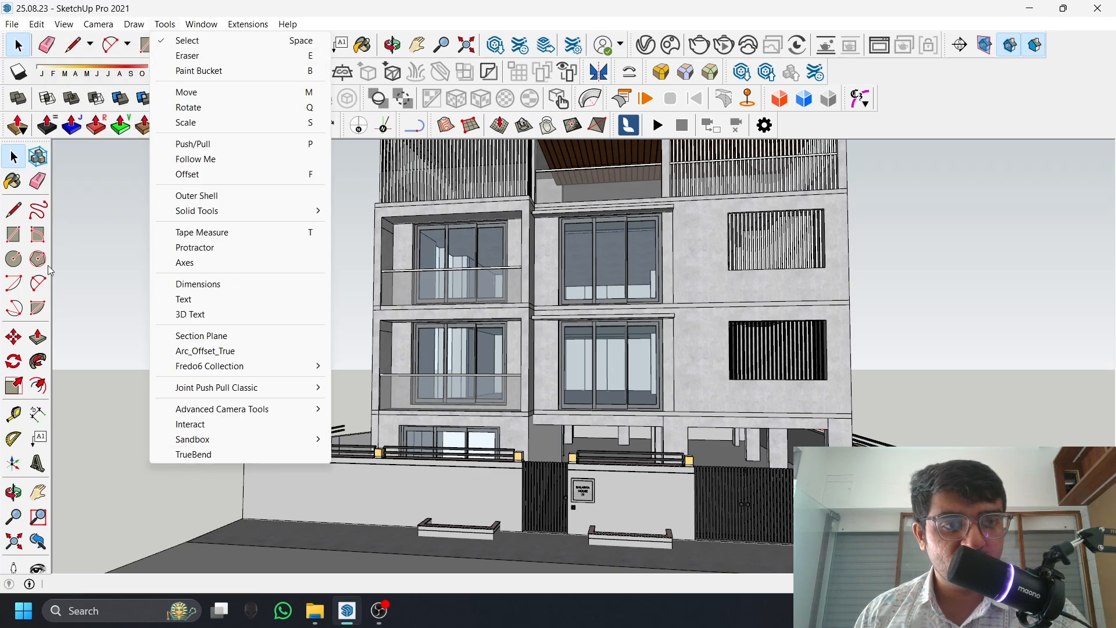
pyautogui.click(120, 242)
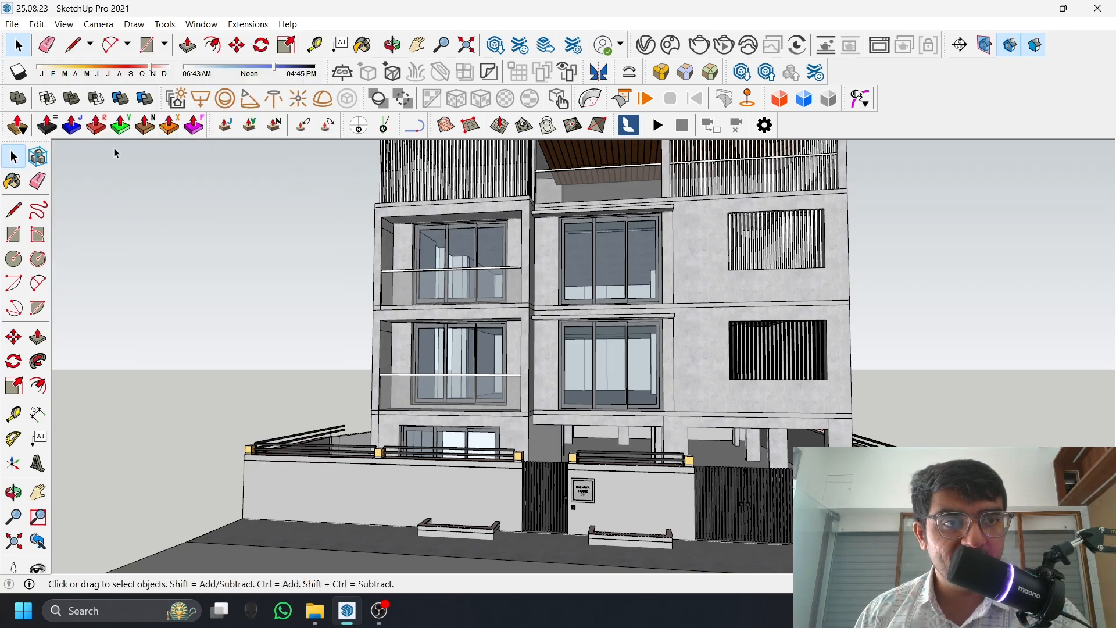
pyautogui.click(68, 27)
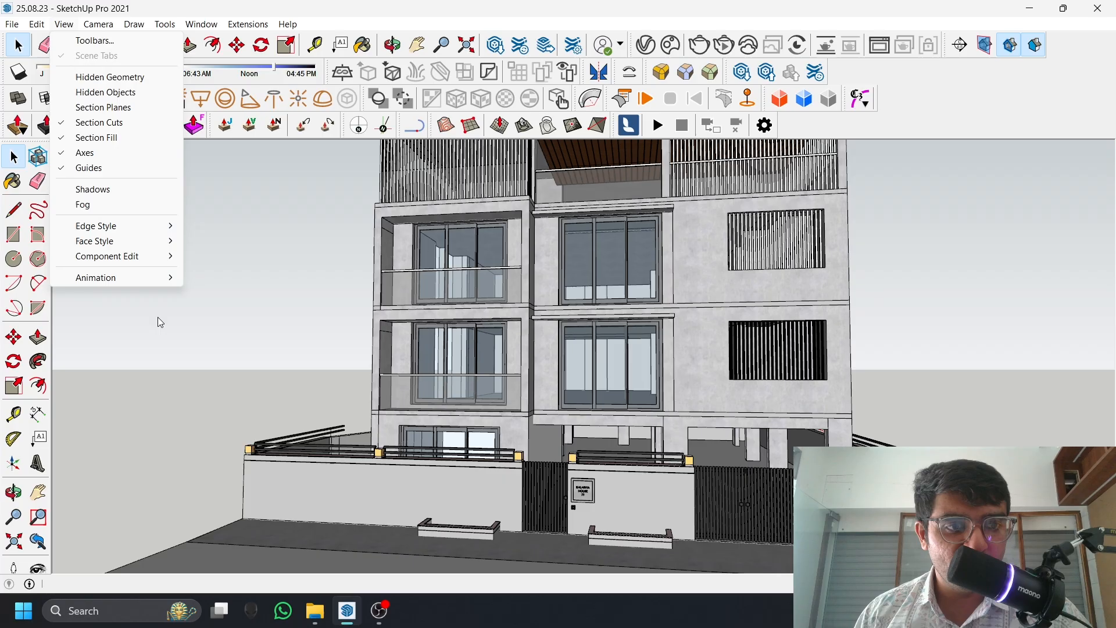
pyautogui.moveTo(134, 280)
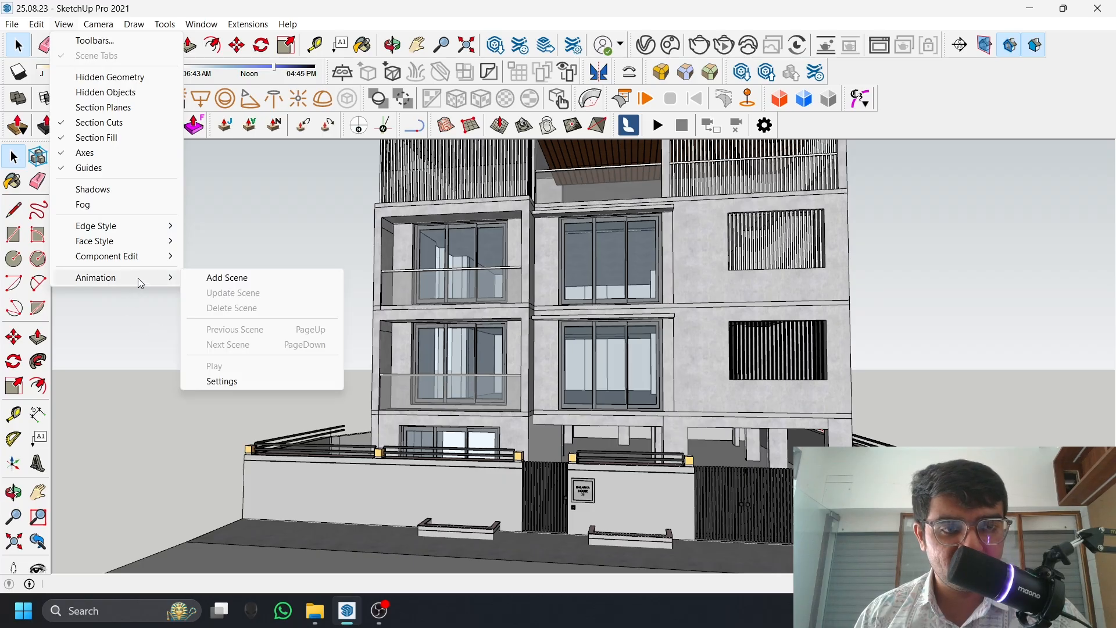
pyautogui.click(280, 280)
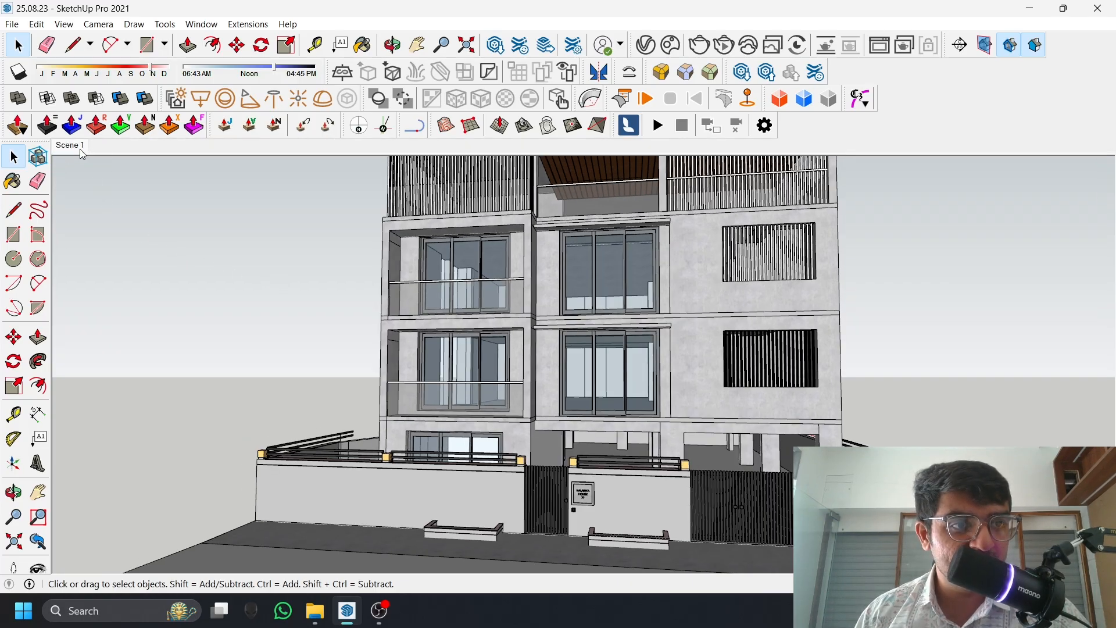
# Look at the house from the side and from far away, and return to the saved Scene 1 view
pyautogui.moveTo(473, 426); pyautogui.dragTo(619, 532, button='middle')
pyautogui.scroll(-3, 302, 378)
pyautogui.moveTo(309, 378); pyautogui.dragTo(329, 378, button='middle')
pyautogui.scroll(-4, 407, 373)
pyautogui.moveTo(422, 379); pyautogui.dragTo(617, 396, button='middle')
pyautogui.scroll(4, 546, 384)
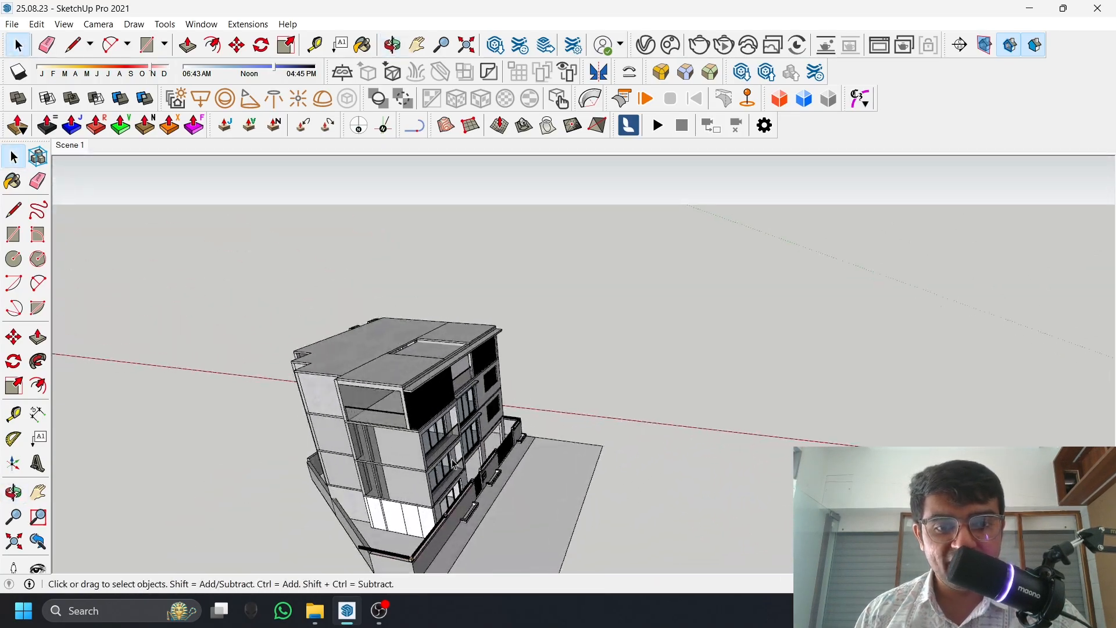
pyautogui.moveTo(524, 367); pyautogui.dragTo(319, 294, button='middle')
pyautogui.scroll(3, 440, 366)
pyautogui.scroll(-4, 361, 305)
pyautogui.scroll(-1, 361, 301)
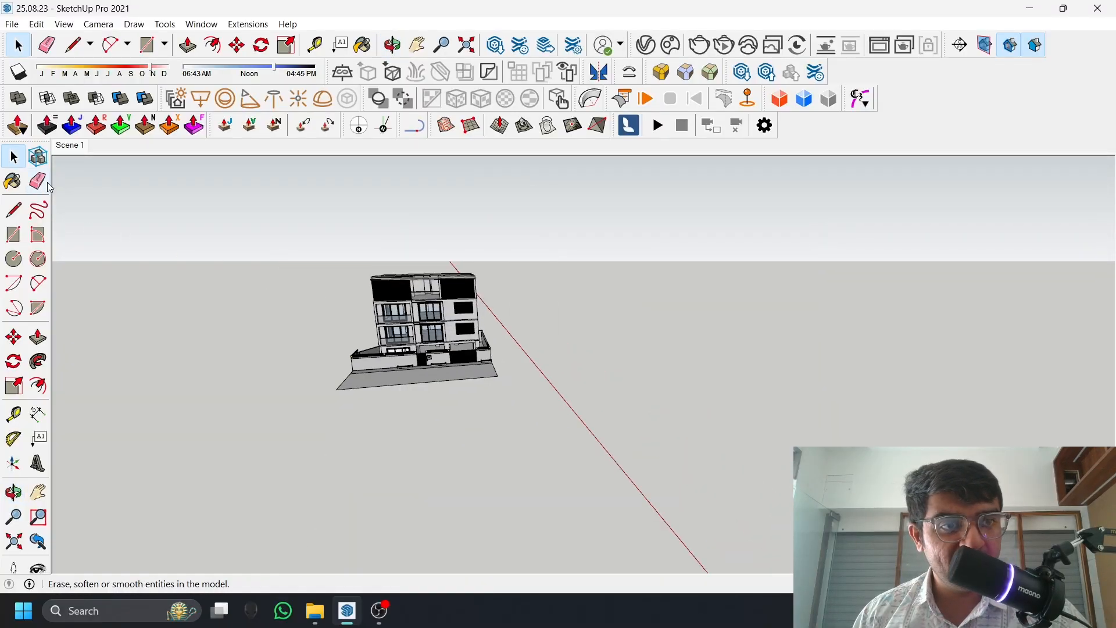
pyautogui.scroll(1, 72, 162)
pyautogui.click(75, 149)
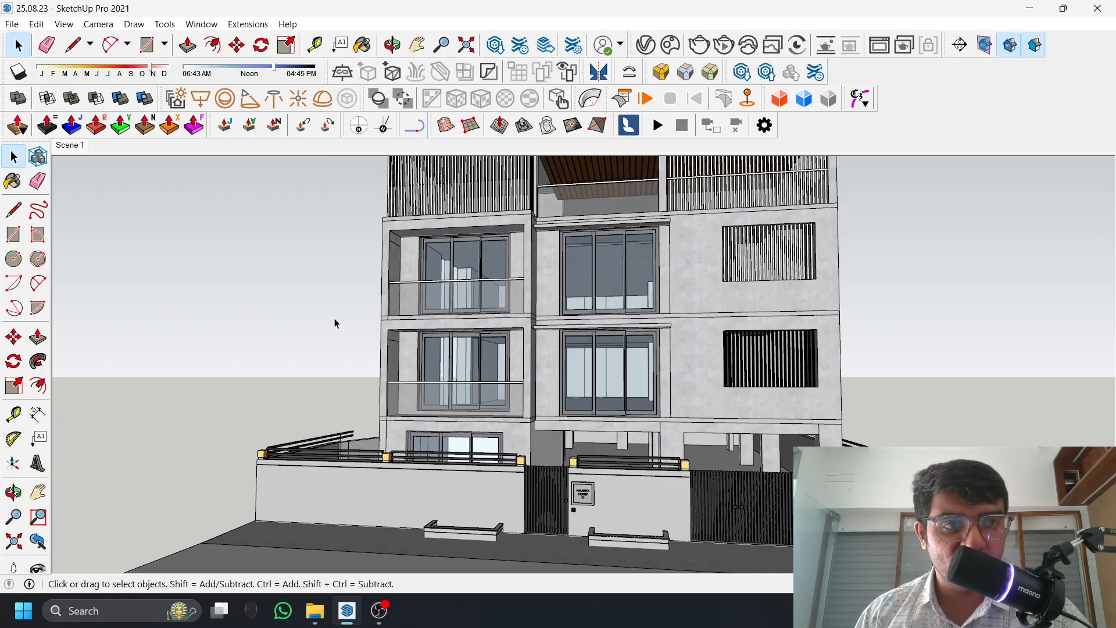
# Open the front boundary wall group, align the view to the wall face beside the nameplate, and leave the group
pyautogui.moveTo(137, 255); pyautogui.dragTo(198, 247, button='middle')
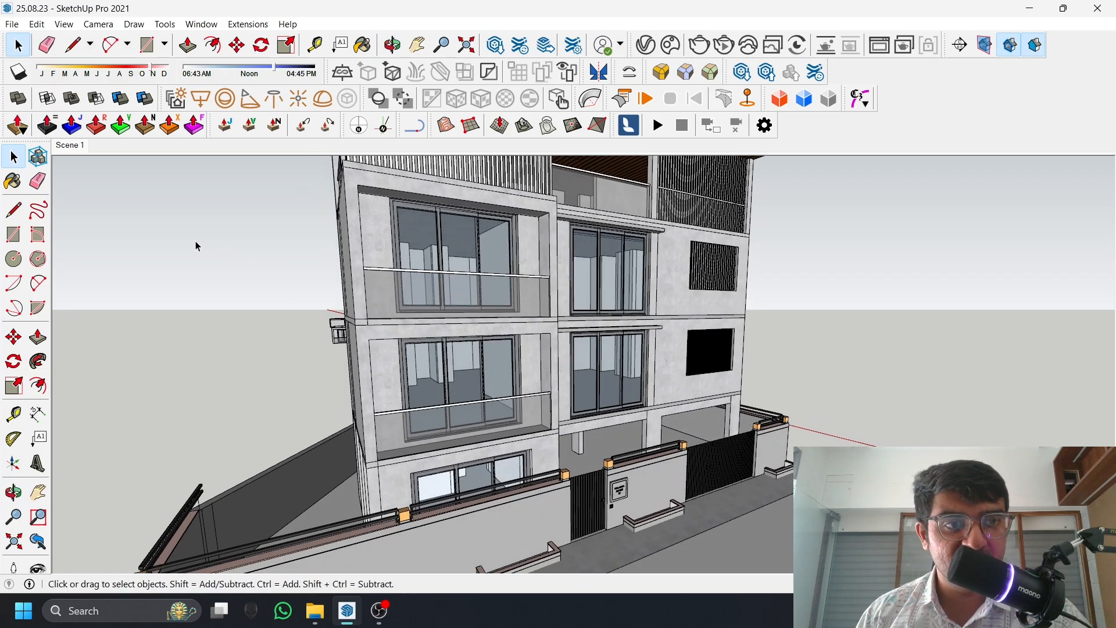
pyautogui.moveTo(468, 336); pyautogui.dragTo(504, 365, button='middle')
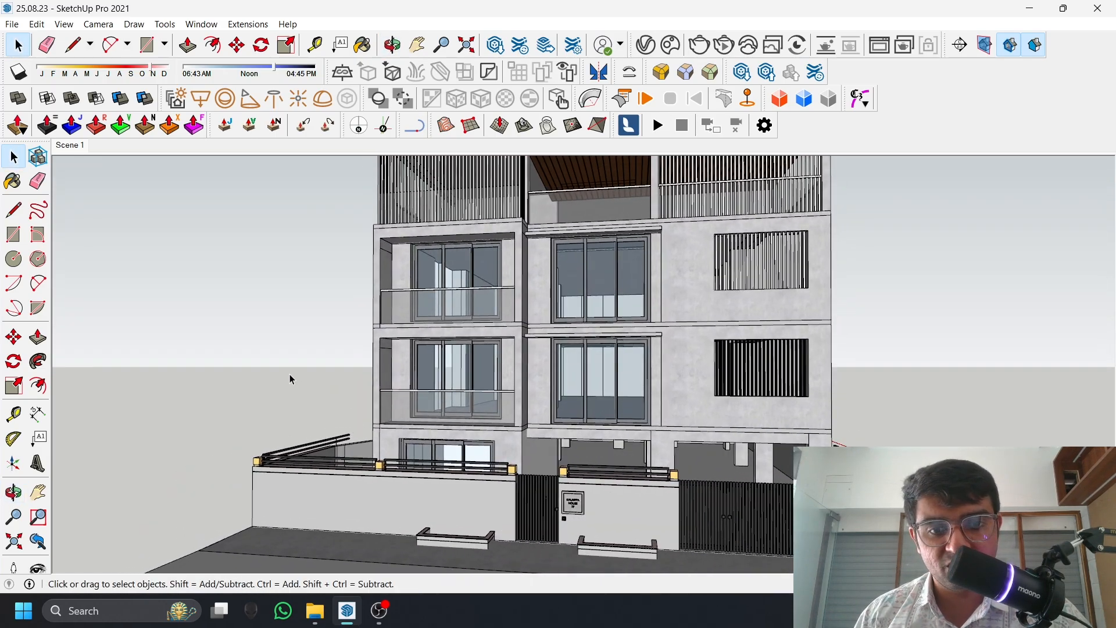
pyautogui.moveTo(291, 379); pyautogui.dragTo(605, 437, button='middle')
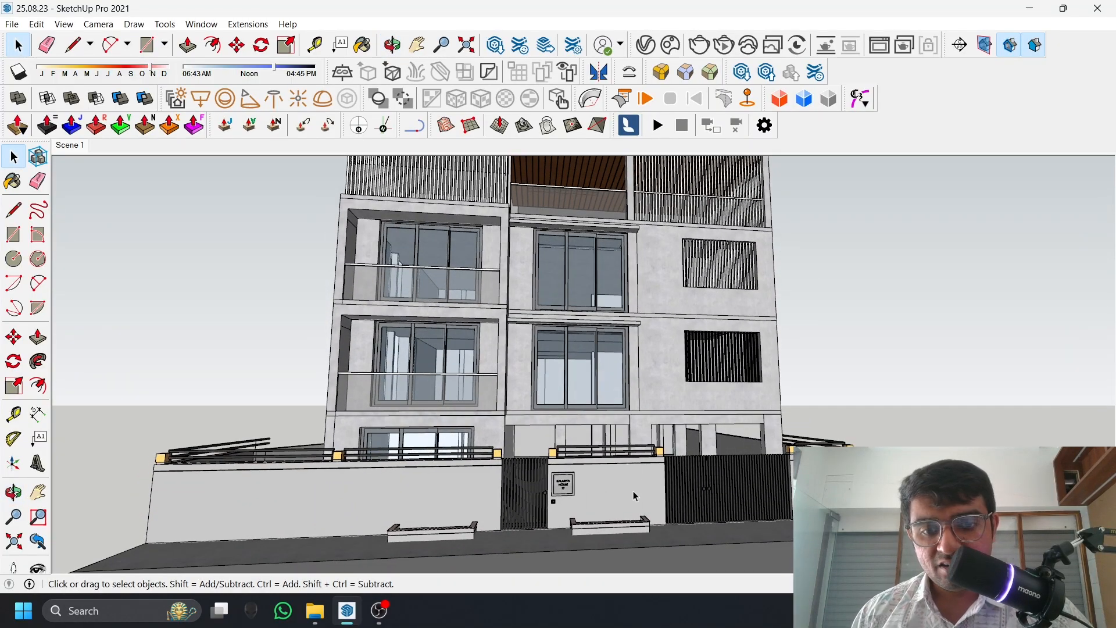
pyautogui.doubleClick(602, 480)
pyautogui.click(591, 492)
pyautogui.moveTo(591, 492); pyautogui.dragTo(647, 433, button='middle')
pyautogui.press('Escape')
pyautogui.scroll(-1, 634, 398)
pyautogui.scroll(2, 645, 438)
pyautogui.scroll(-1, 646, 439)
pyautogui.scroll(3, 619, 480)
pyautogui.moveTo(715, 432); pyautogui.dragTo(707, 472, button='middle')
pyautogui.scroll(1, 721, 465)
pyautogui.moveTo(591, 436); pyautogui.dragTo(598, 436, button='middle')
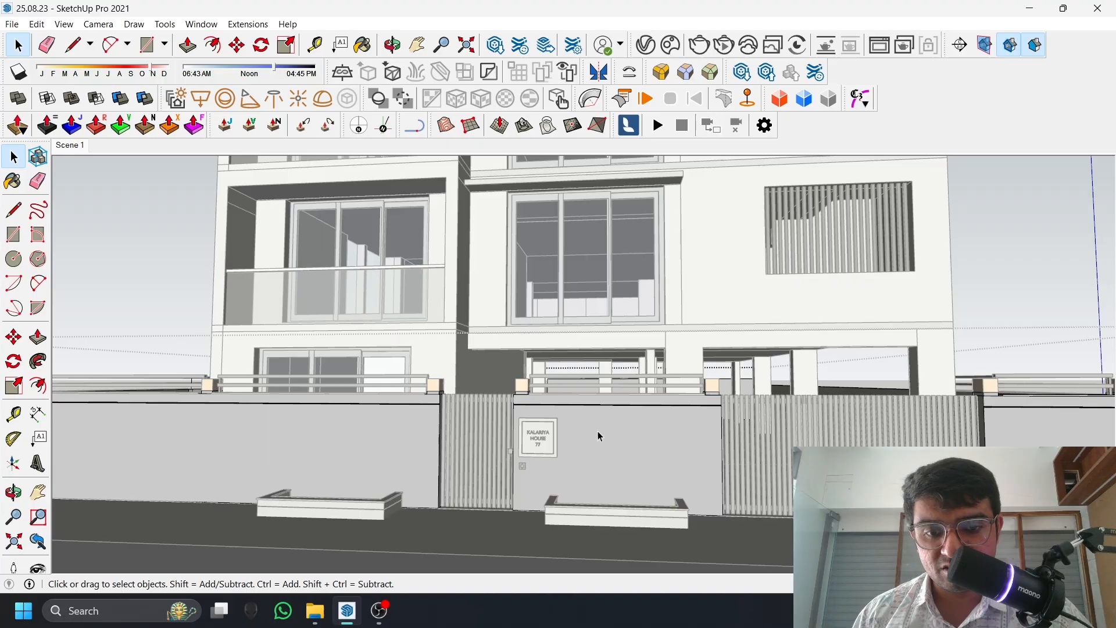
pyautogui.rightClick(602, 426)
pyautogui.click(690, 256)
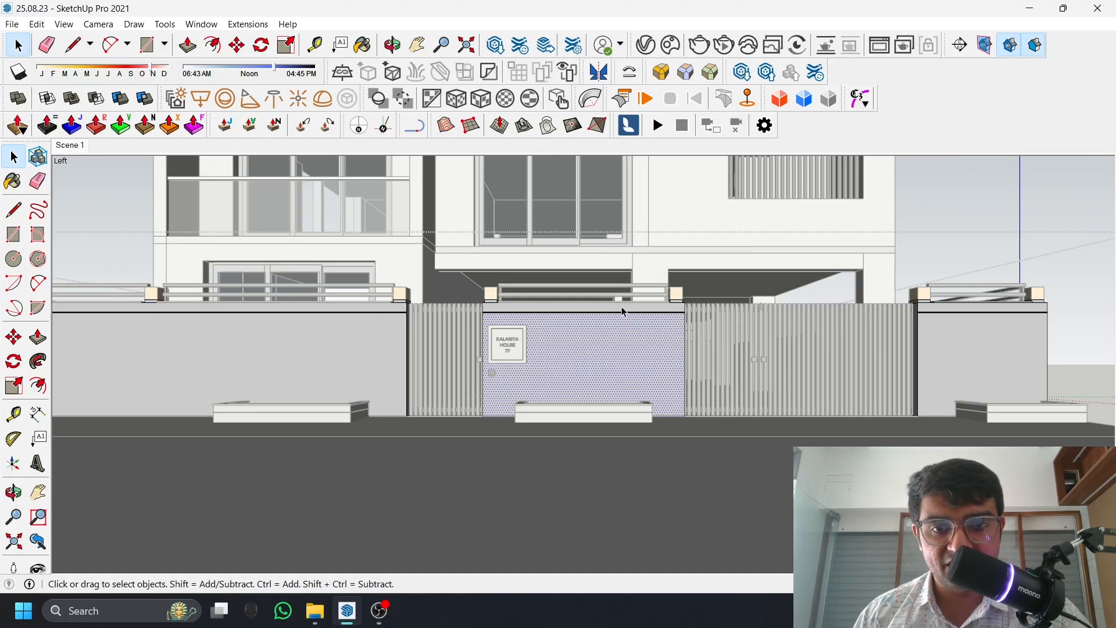
pyautogui.press('Escape')
# Frame the whole front elevation, from the roof down to the boundary wall, in the straight-on view
pyautogui.click(417, 44)
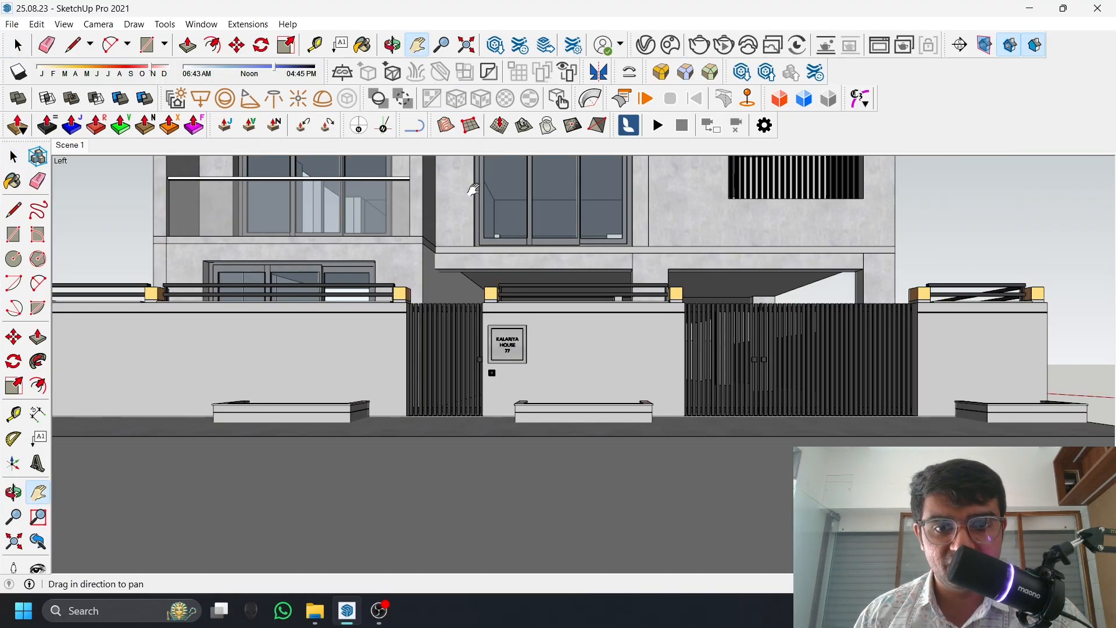
pyautogui.moveTo(483, 198); pyautogui.dragTo(576, 353)
pyautogui.scroll(-2, 562, 340)
pyautogui.scroll(-2, 548, 351)
pyautogui.scroll(-2, 566, 361)
pyautogui.scroll(1, 569, 350)
pyautogui.press('z')
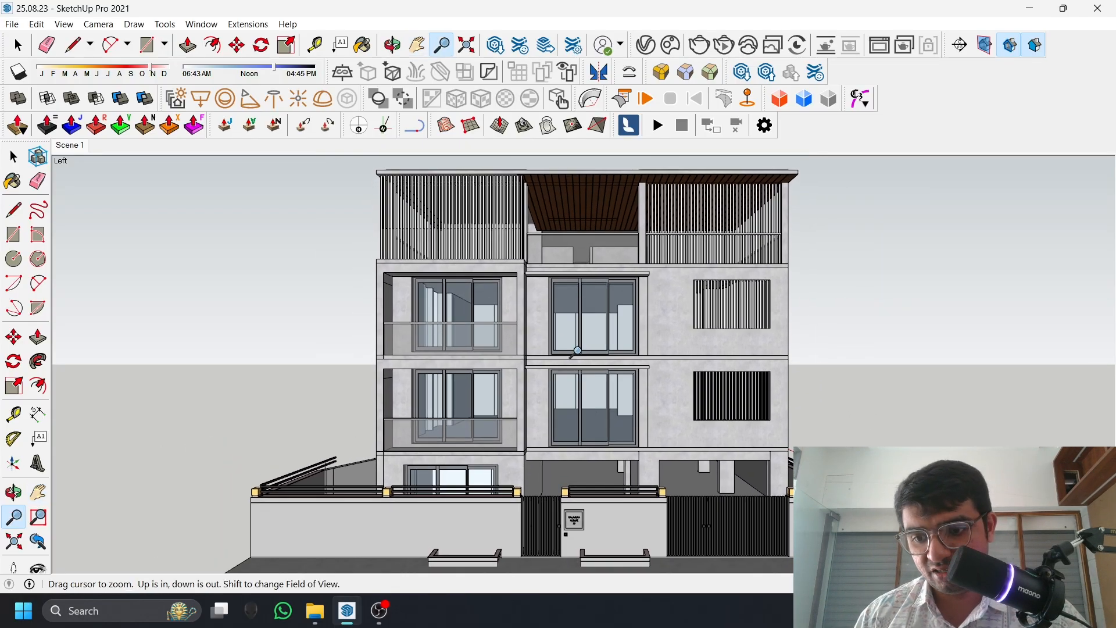
pyautogui.press('space')
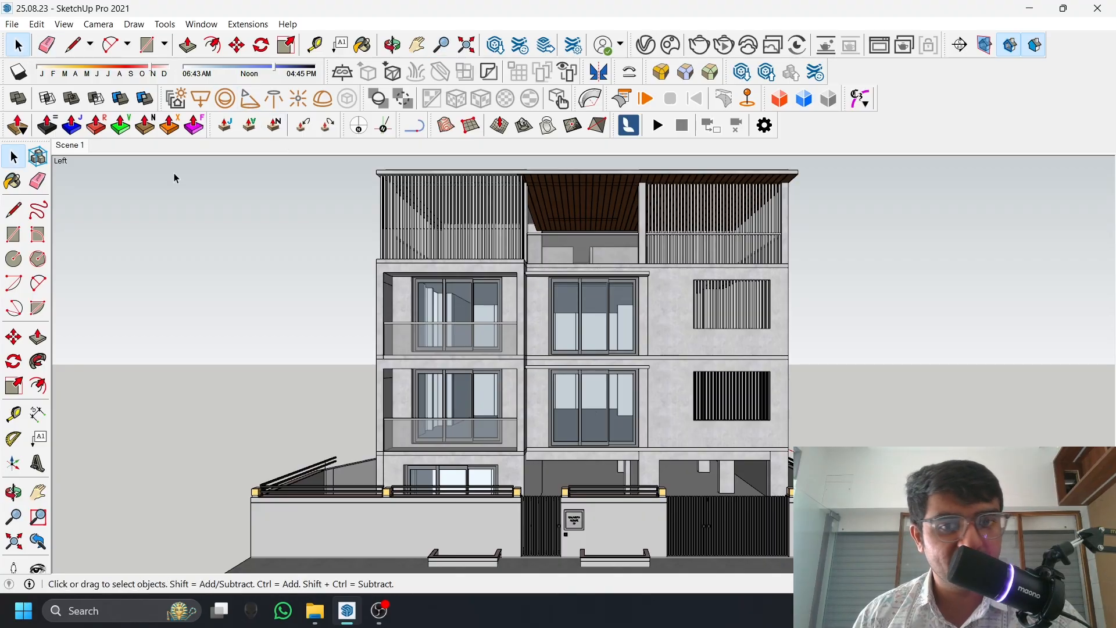
# Refine the framing so the road in front is included and update Scene 1 with this front elevation view
pyautogui.press('h')
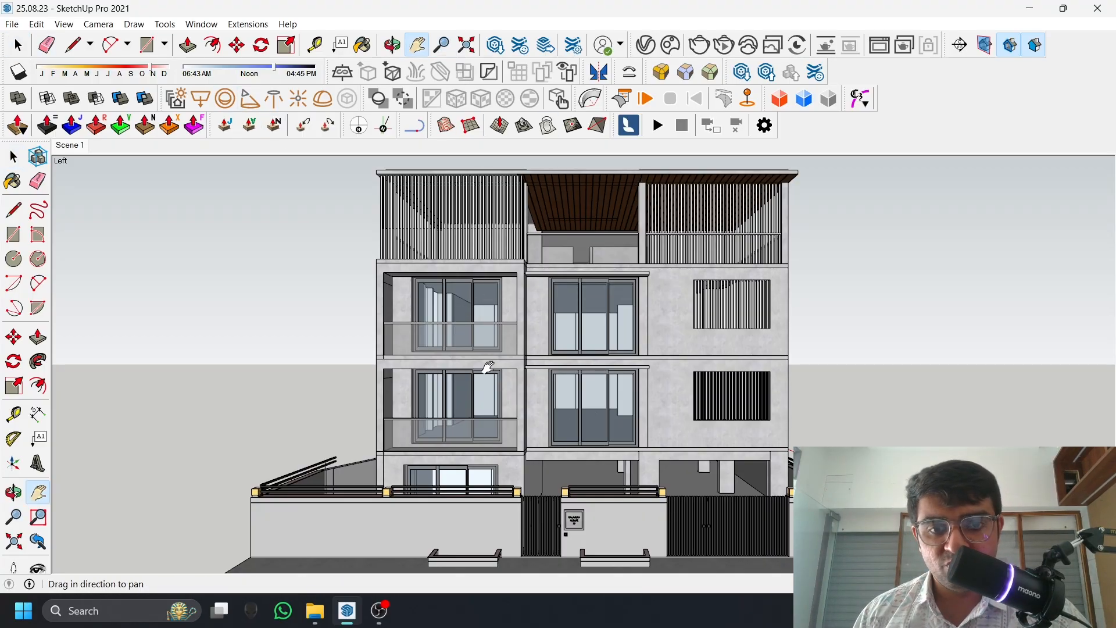
pyautogui.moveTo(489, 367); pyautogui.dragTo(500, 360)
pyautogui.scroll(-2, 496, 356)
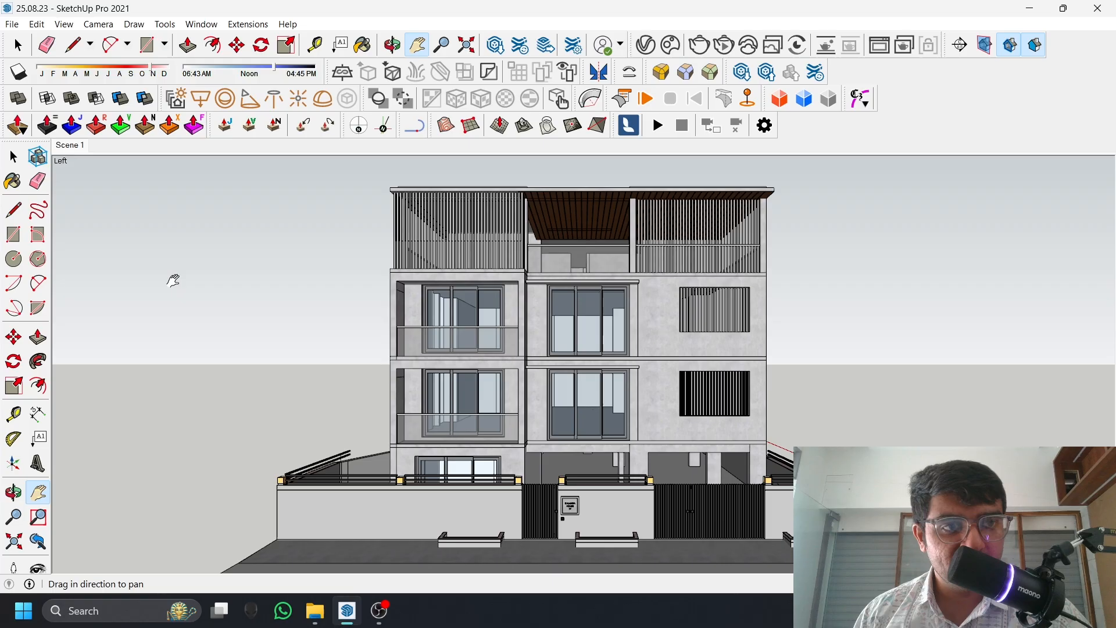
pyautogui.rightClick(70, 146)
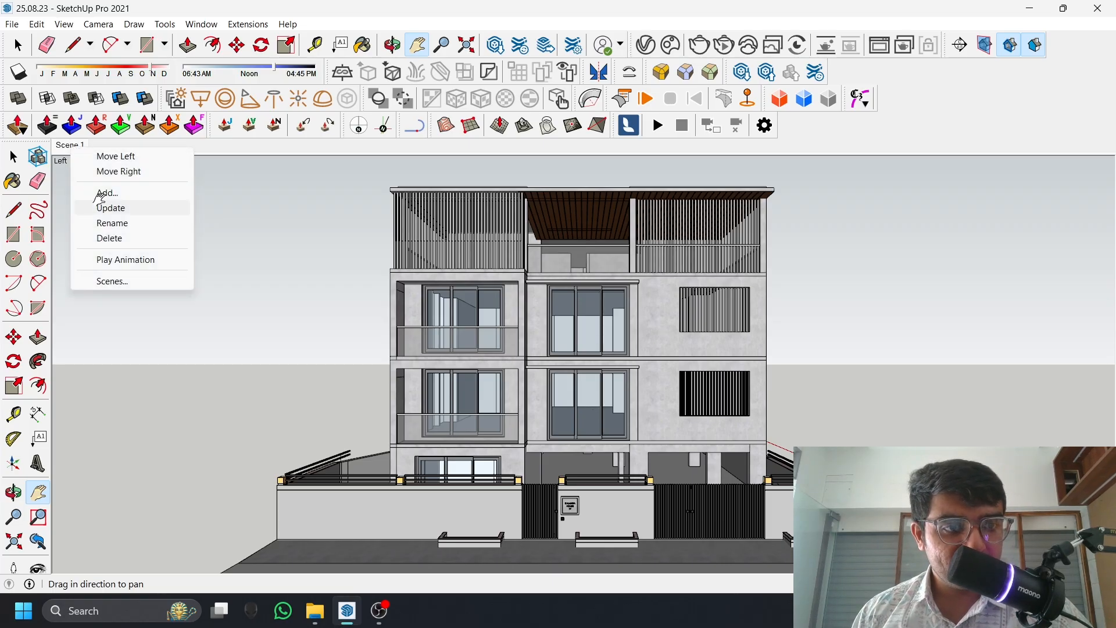
pyautogui.click(140, 210)
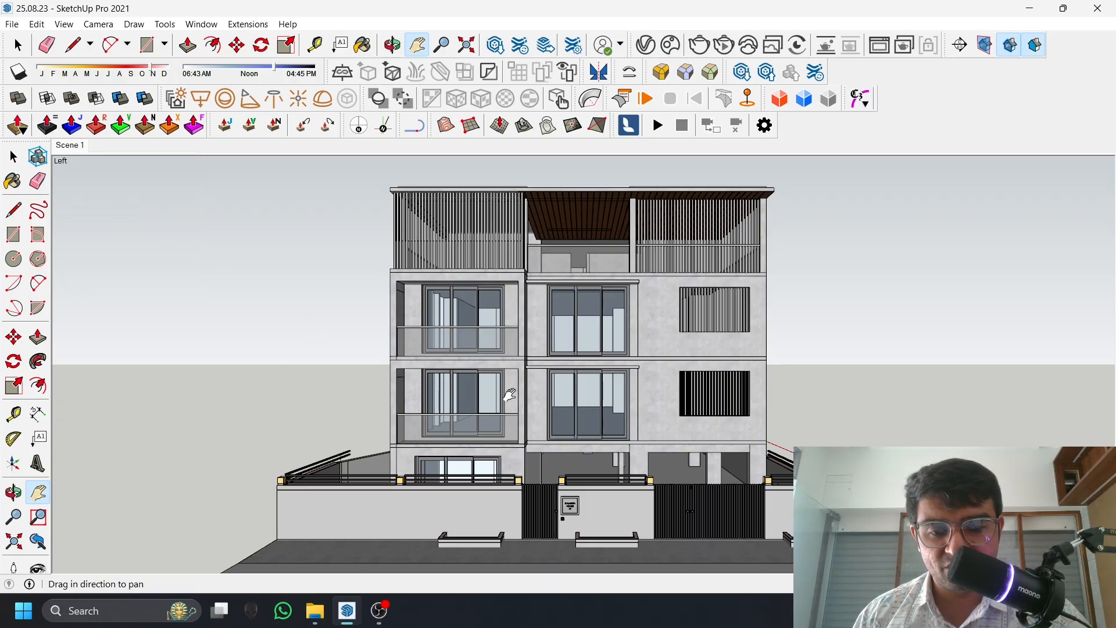
# Widen the camera's field of view with the Zoom tool on an angled view of the house
pyautogui.moveTo(591, 428); pyautogui.dragTo(475, 340, button='middle')
pyautogui.press('z')
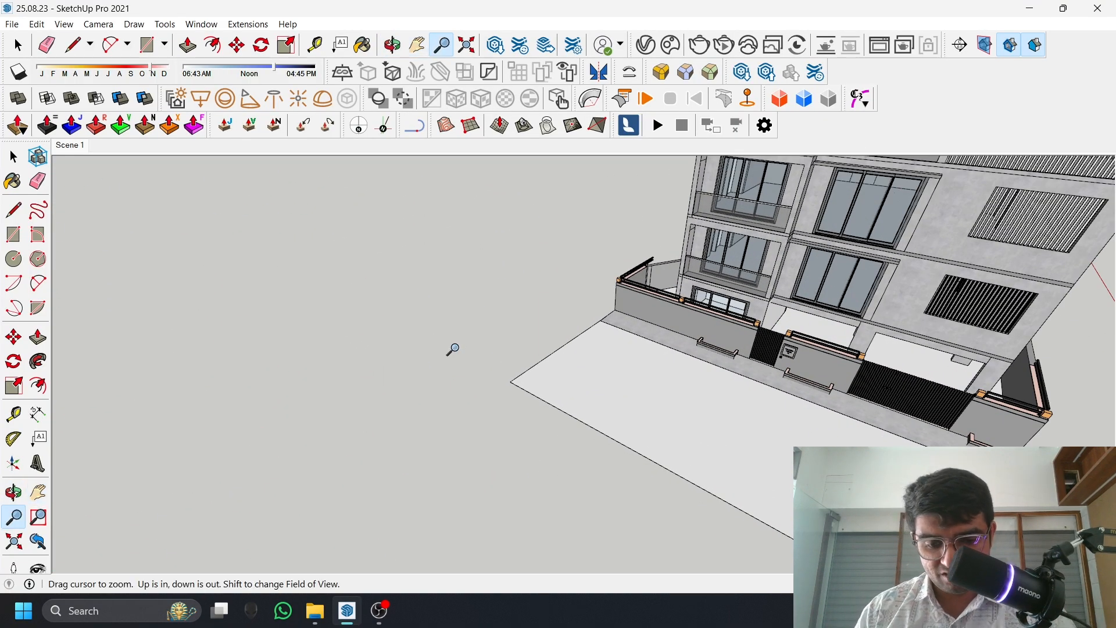
pyautogui.press('Return')
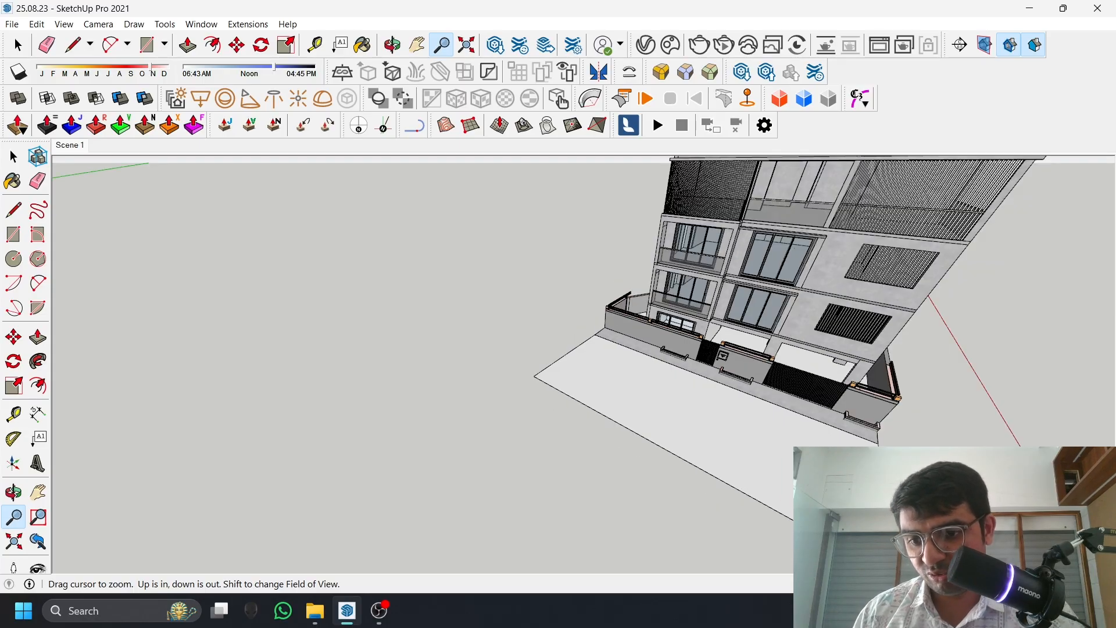
# Restore the Scene 1 front elevation and orbit to a closer, low angled view of the house front
pyautogui.click(70, 146)
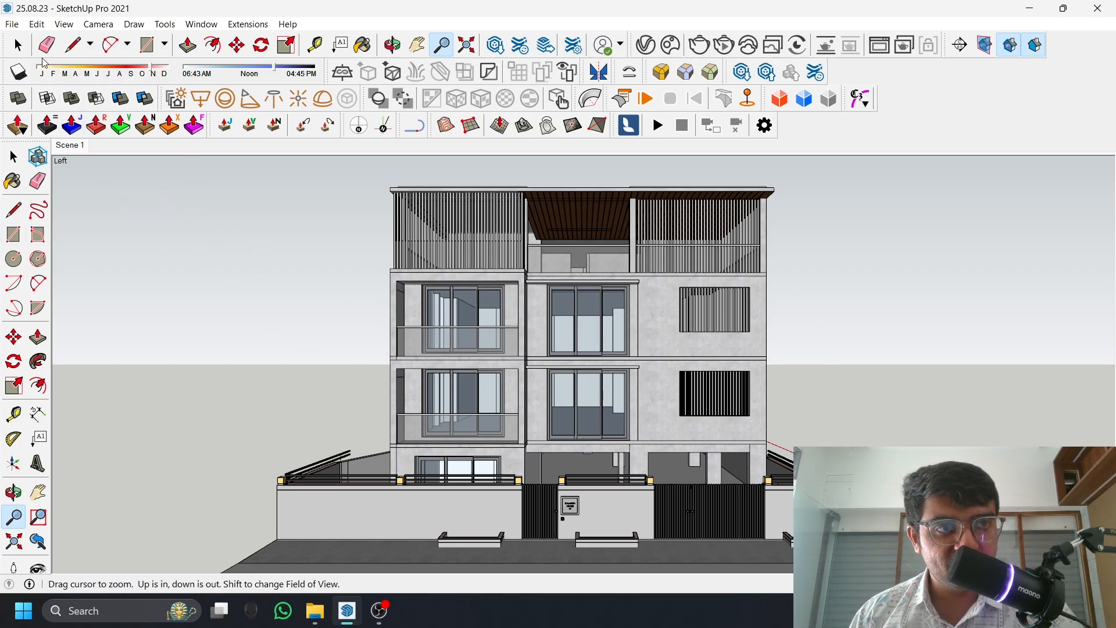
pyautogui.press('space')
pyautogui.moveTo(530, 493); pyautogui.dragTo(635, 378, button='middle')
pyautogui.scroll(3, 741, 520)
pyautogui.scroll(1, 742, 520)
pyautogui.scroll(-1, 693, 471)
pyautogui.scroll(1, 707, 474)
pyautogui.scroll(-1, 556, 372)
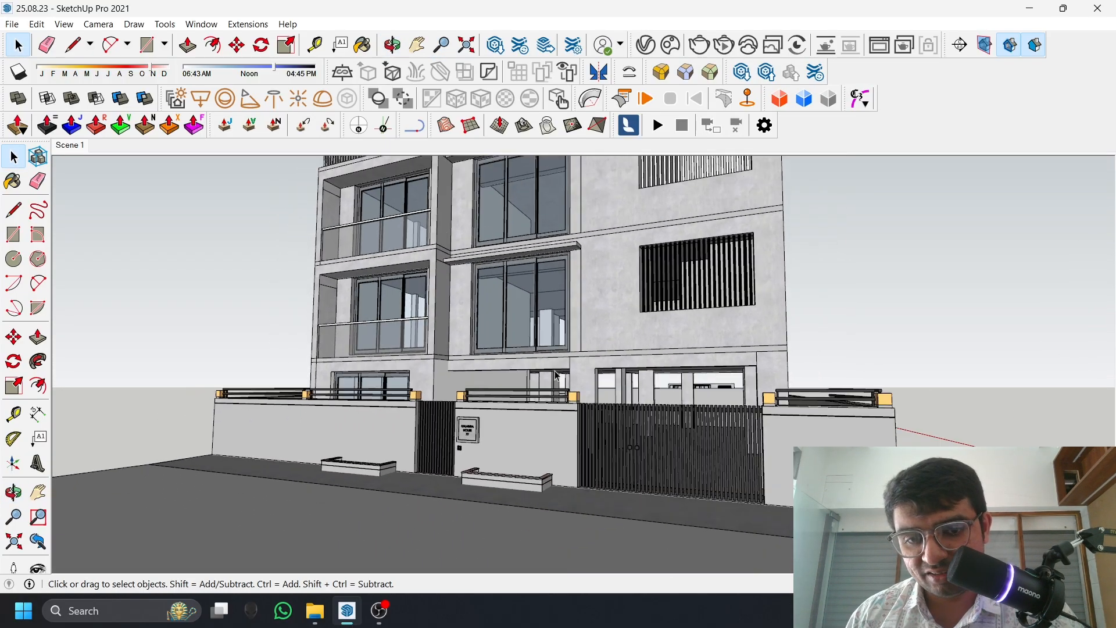
# Frame the boundary wall, nameplate and gates in a close, street-level angled view and add it as a new scene
pyautogui.moveTo(556, 375); pyautogui.dragTo(640, 401, button='middle')
pyautogui.scroll(3, 446, 468)
pyautogui.moveTo(446, 471); pyautogui.dragTo(279, 447, button='middle')
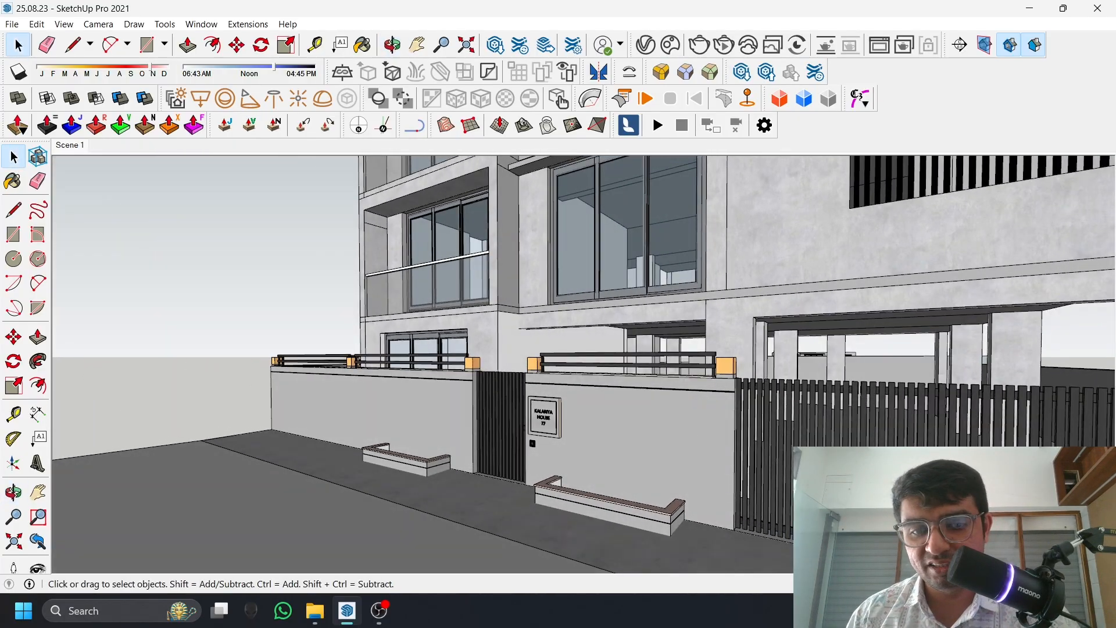
pyautogui.keyDown('shift'); pyautogui.moveTo(945, 482); pyautogui.dragTo(605, 391, button='middle'); pyautogui.keyUp('shift')
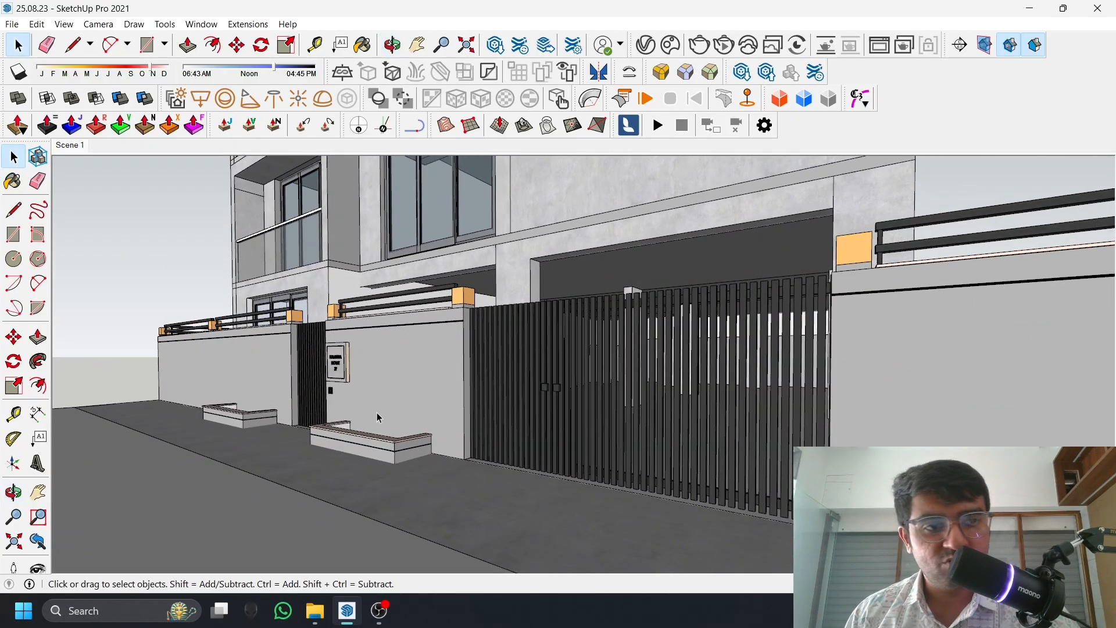
pyautogui.moveTo(378, 417)
pyautogui.mouseDown(button='middle')
pyautogui.moveTo(389, 389)
pyautogui.moveTo(385, 401)
pyautogui.mouseUp(button='middle')
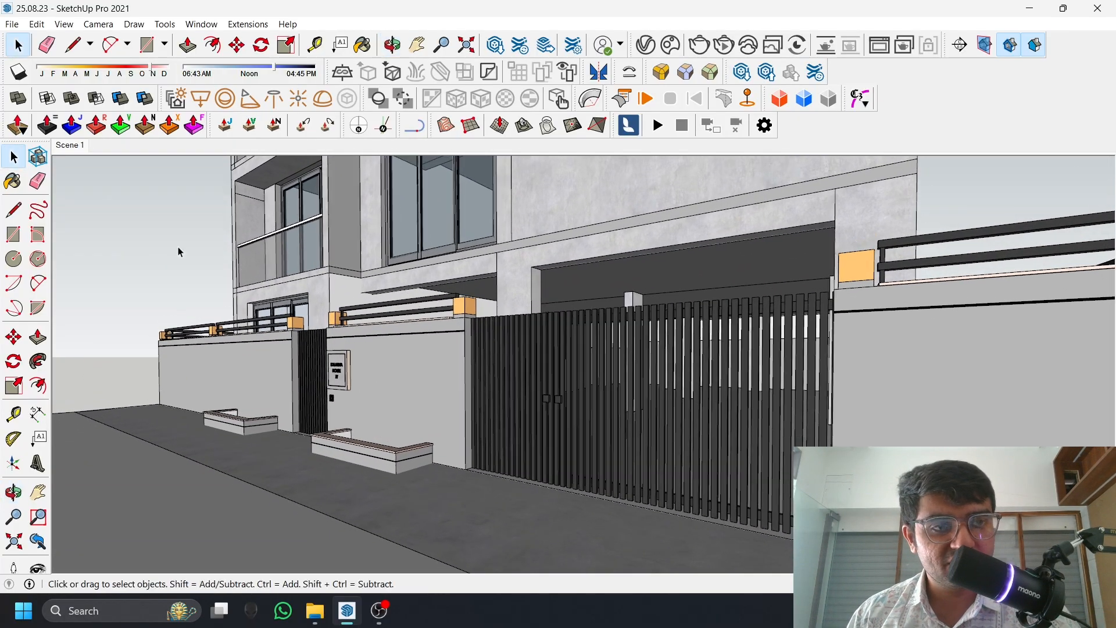
pyautogui.rightClick(73, 148)
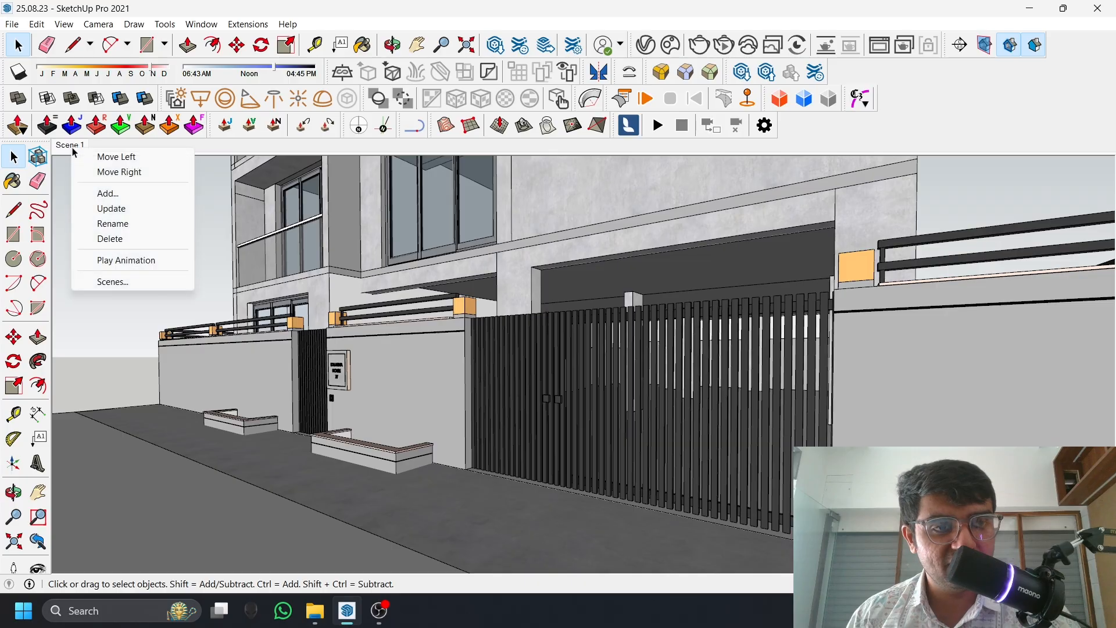
pyautogui.click(146, 197)
# Recall Scene 2, open the front boundary wall group and align the view to the wall face beside the nameplate
pyautogui.moveTo(358, 391); pyautogui.dragTo(64, 174, button='middle')
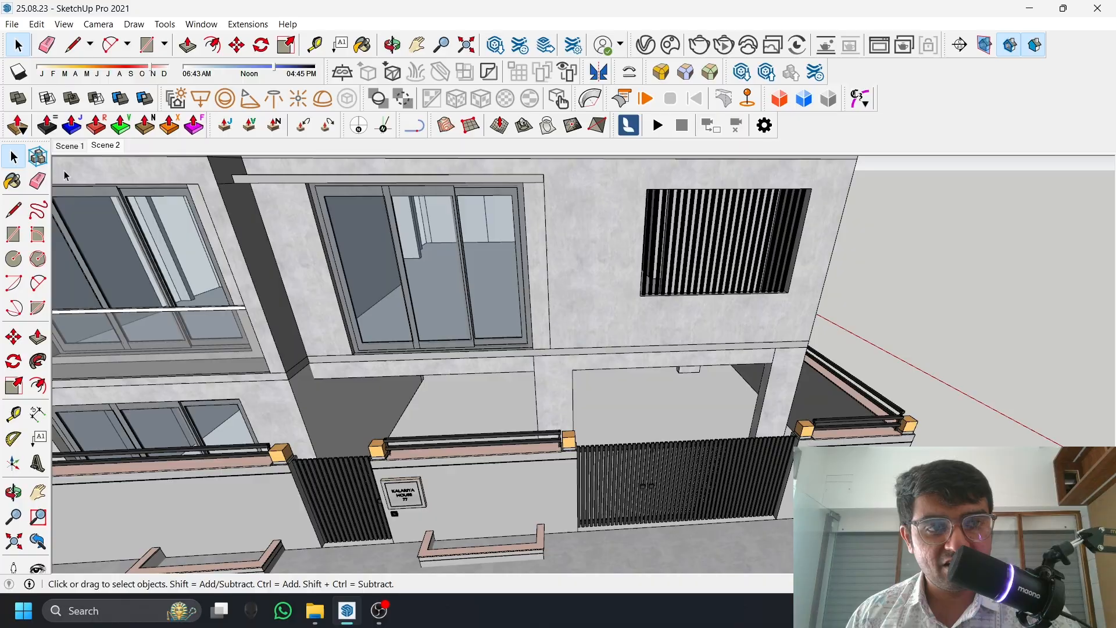
pyautogui.click(99, 146)
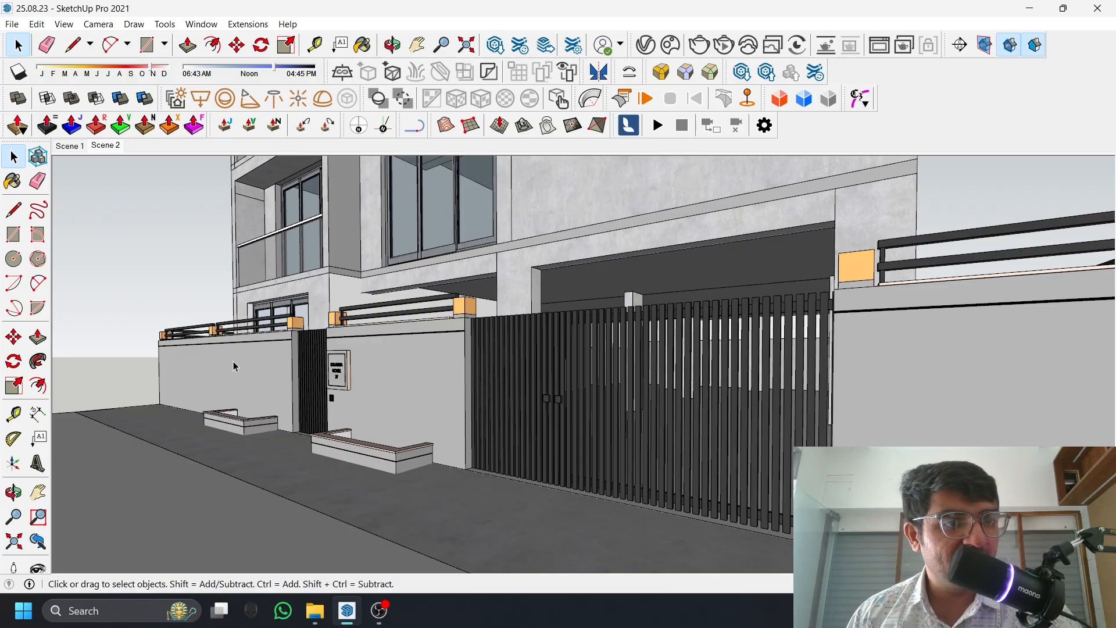
pyautogui.moveTo(395, 450); pyautogui.dragTo(769, 460, button='middle')
pyautogui.doubleClick(589, 372)
pyautogui.click(580, 393)
pyautogui.rightClick(580, 392)
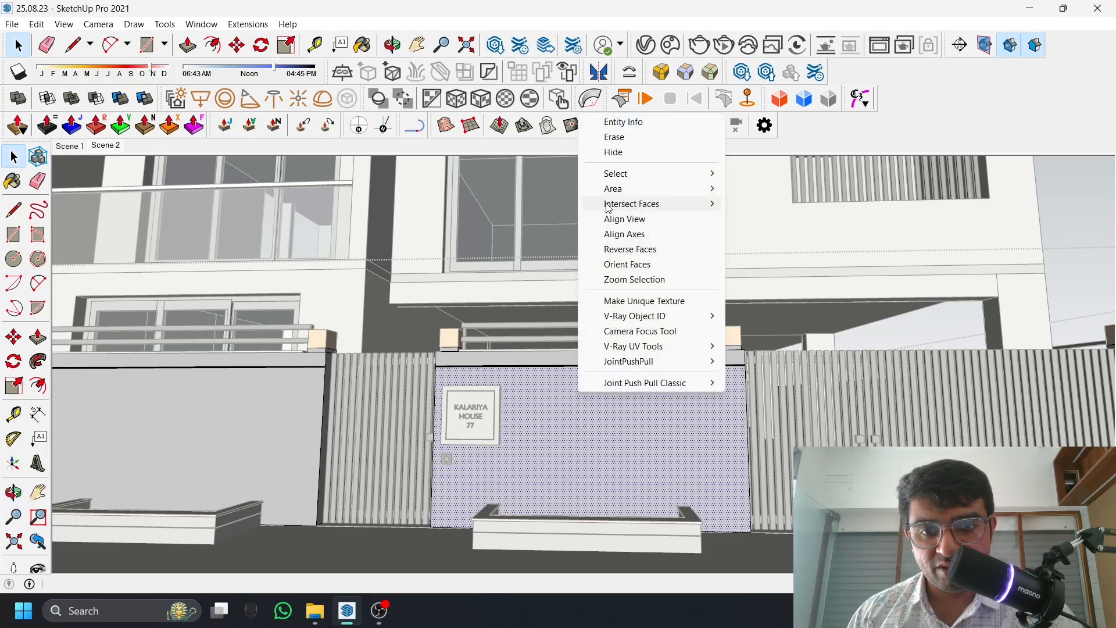
pyautogui.click(646, 226)
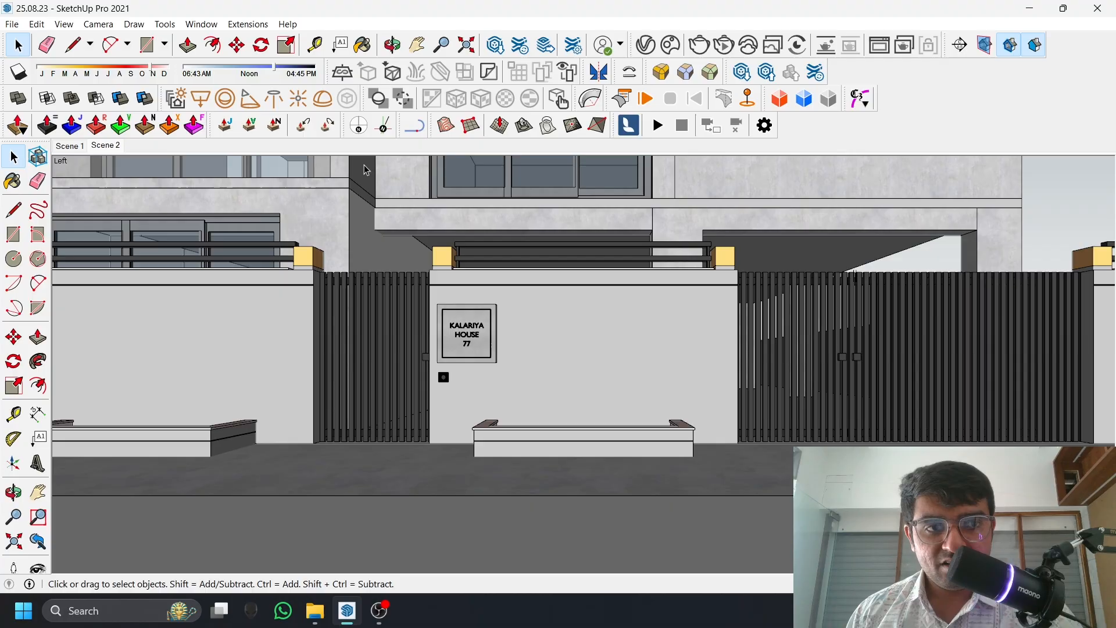
# Frame the nameplate wall and planter in the straight-on close-up and update Scene 2 with this view
pyautogui.scroll(3, 760, 384)
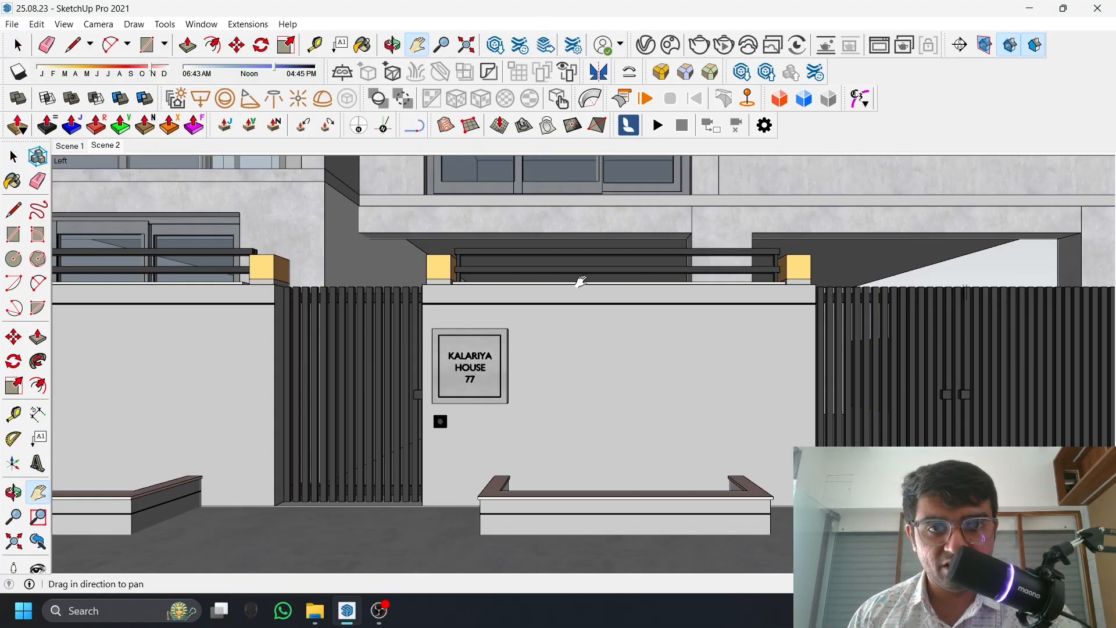
pyautogui.keyDown('shift'); pyautogui.moveTo(578, 279); pyautogui.dragTo(532, 283, button='middle'); pyautogui.keyUp('shift')
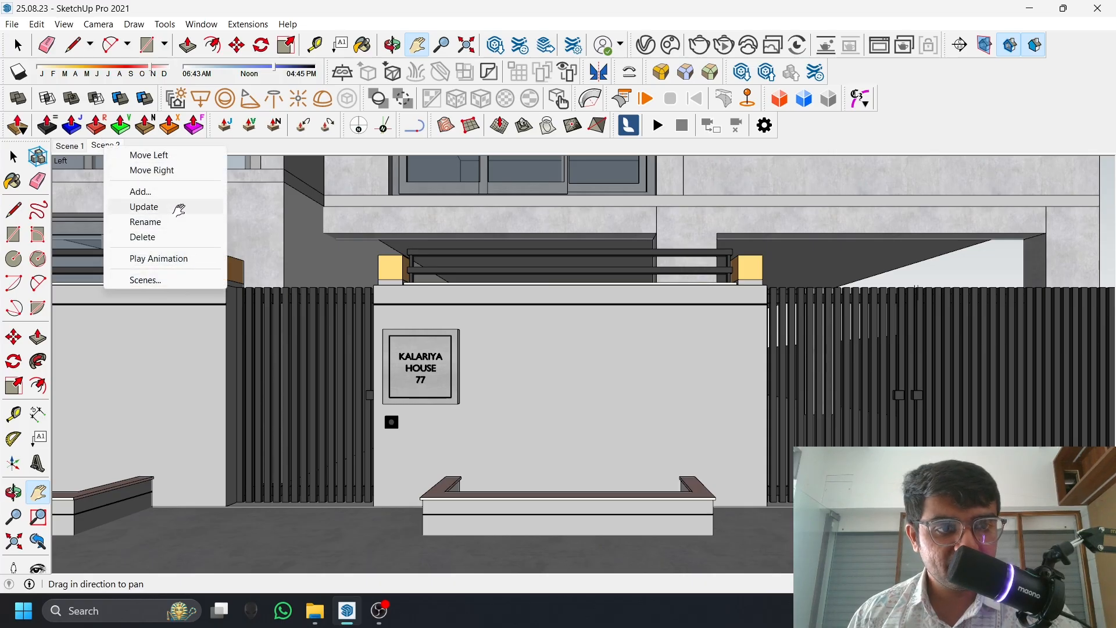
pyautogui.click(179, 208)
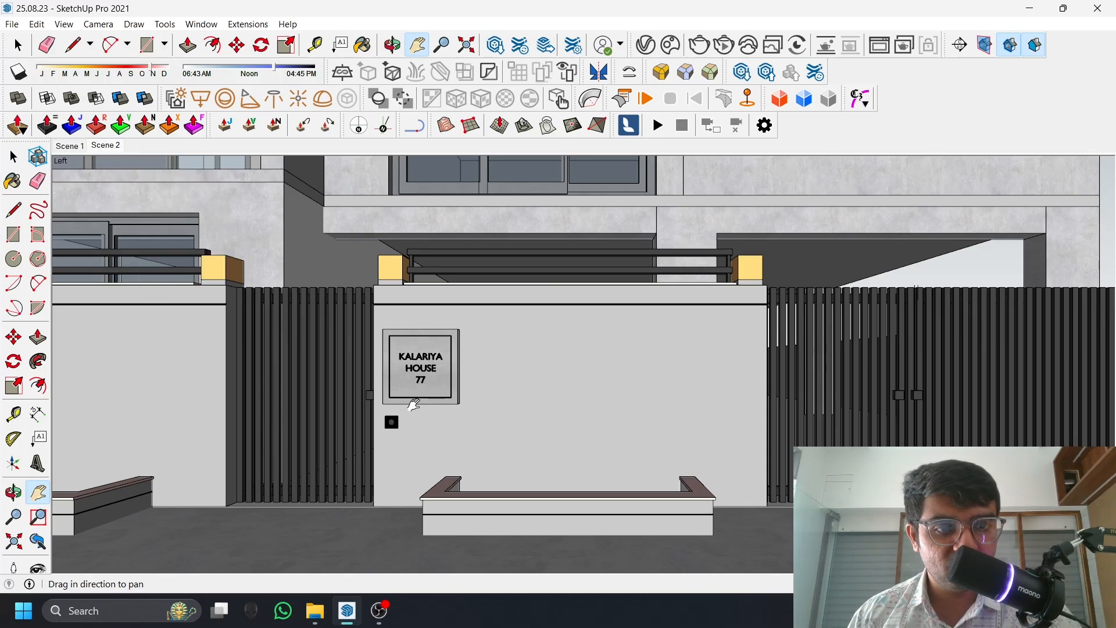
# Move away to a distant view of the house, and check the saved views of Scene 1 and Scene 2
pyautogui.scroll(-15, 430, 372)
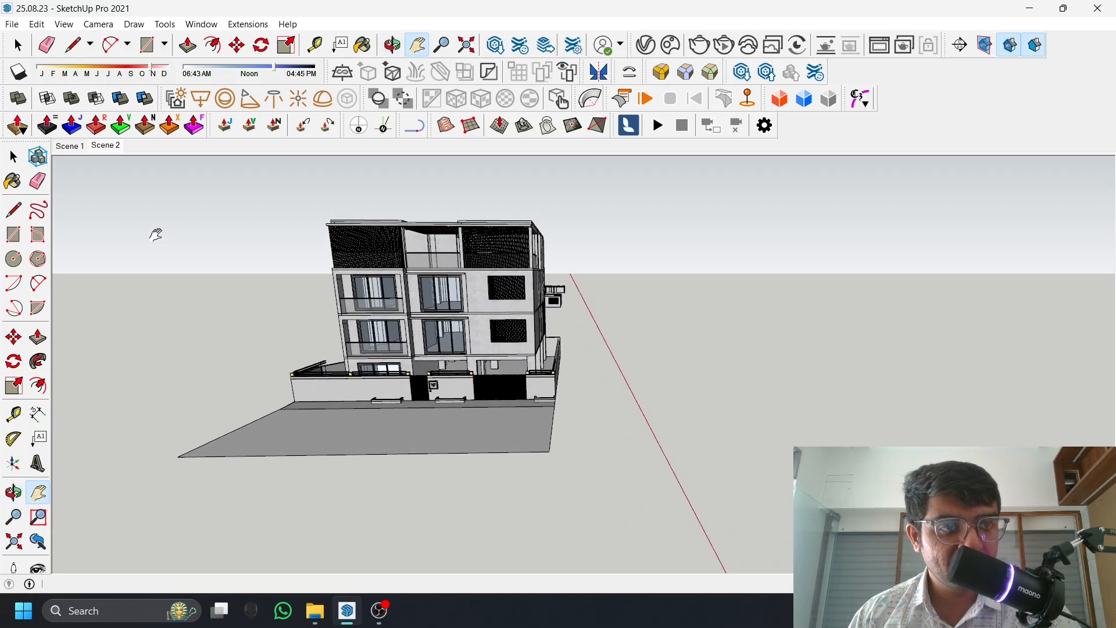
pyautogui.click(18, 46)
pyautogui.click(77, 147)
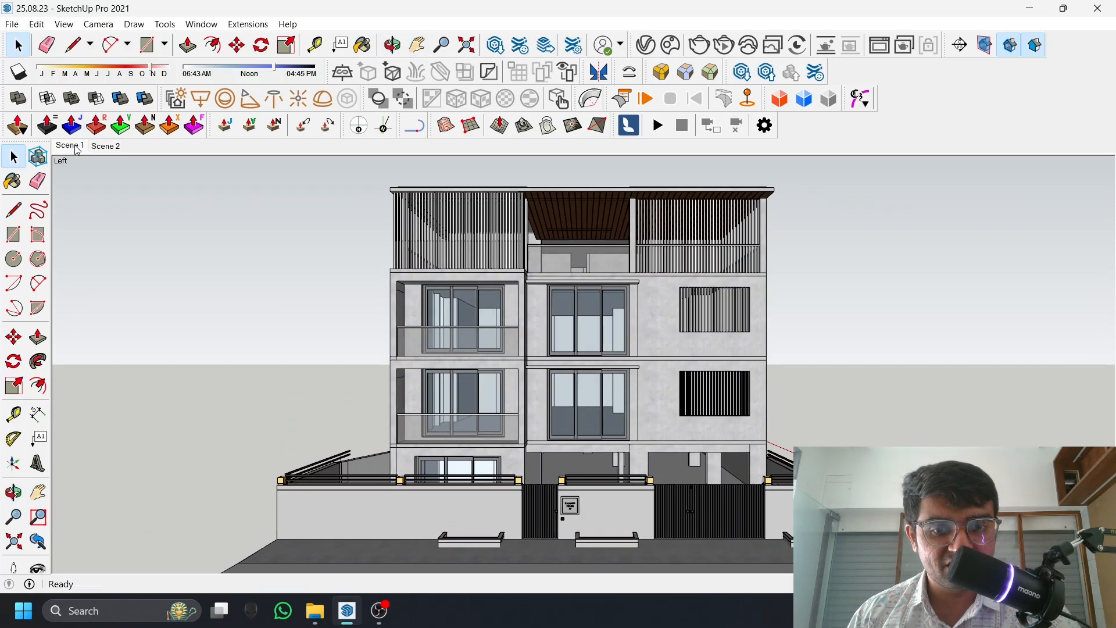
pyautogui.click(106, 148)
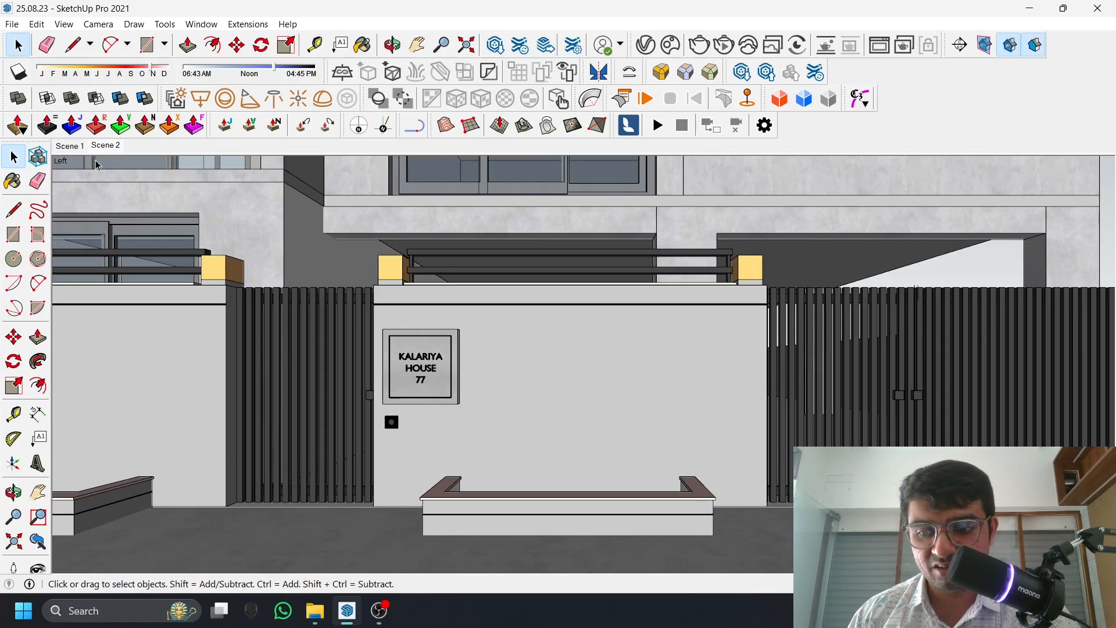
# Frame the whole house and its roof in a high aerial view and add it as a new scene
pyautogui.scroll(-3, 512, 279)
pyautogui.moveTo(531, 271); pyautogui.dragTo(547, 343, button='middle')
pyautogui.scroll(-6, 506, 361)
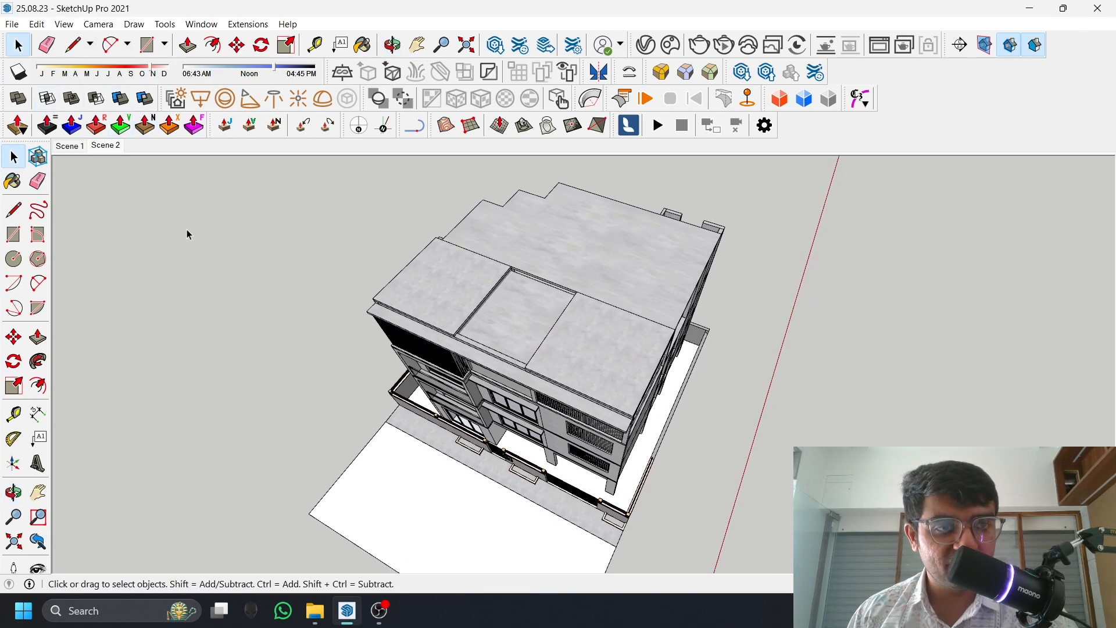
pyautogui.rightClick(113, 146)
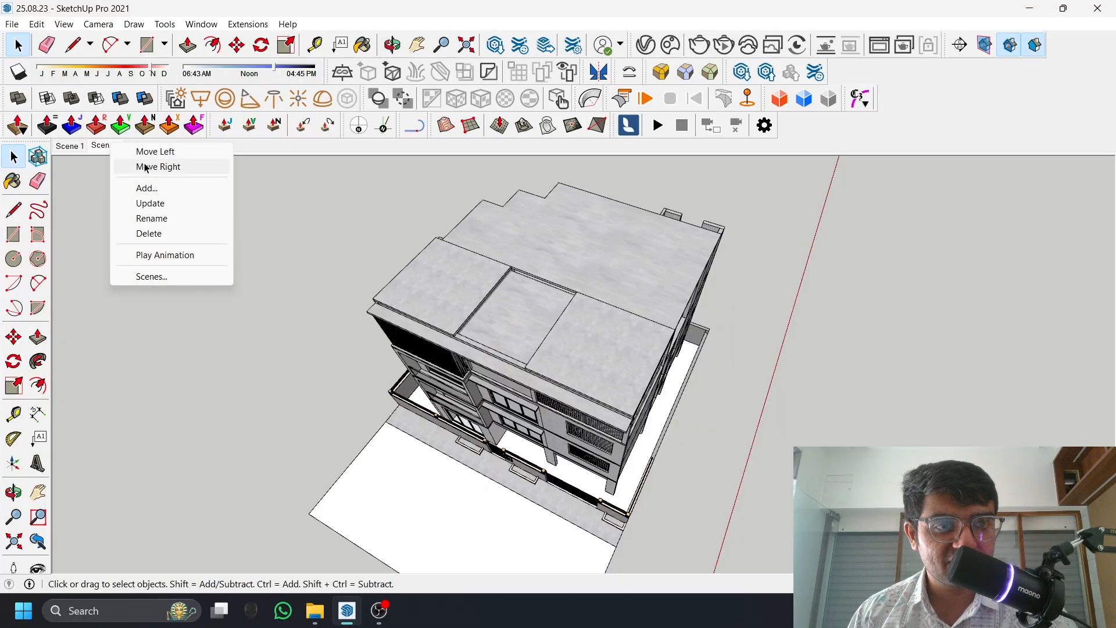
pyautogui.click(187, 188)
pyautogui.rightClick(141, 147)
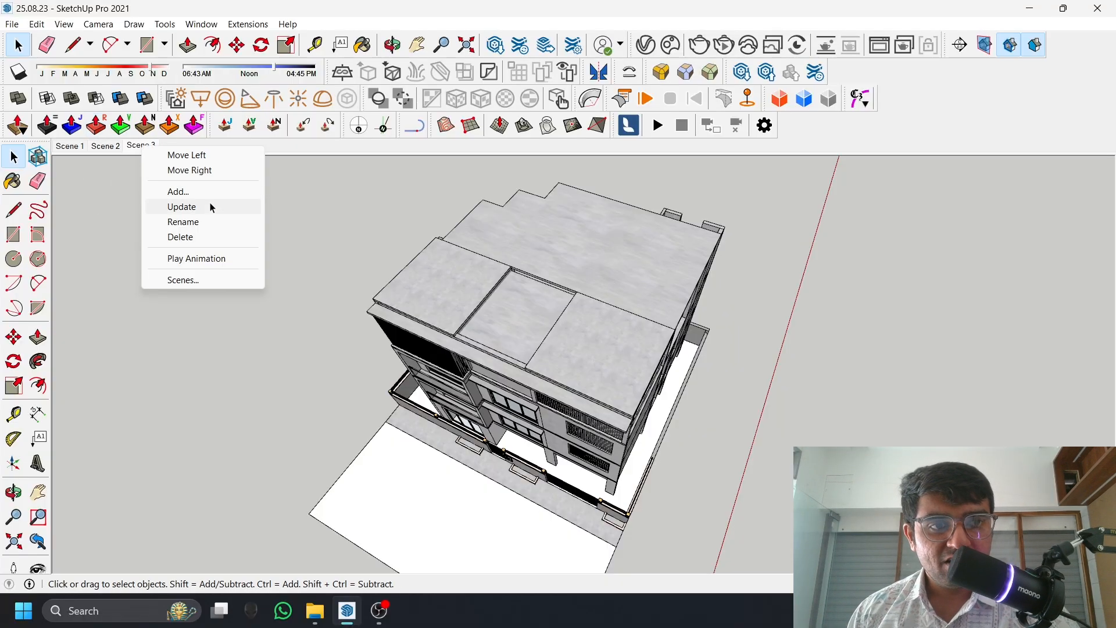
pyautogui.click(331, 256)
# Orbit to a different elevated angle on the house front and add that view as another scene
pyautogui.moveTo(333, 260); pyautogui.dragTo(619, 150, button='middle')
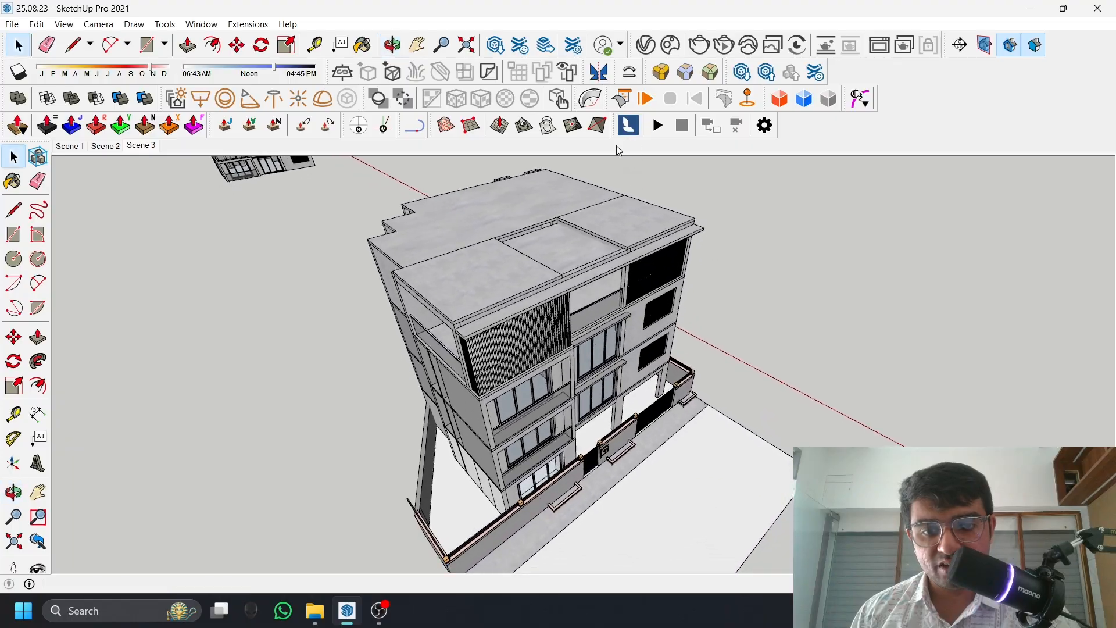
pyautogui.rightClick(133, 150)
pyautogui.click(165, 189)
# Frame the front facade's balconies and windows closely from above and add the view as a new scene
pyautogui.moveTo(325, 261); pyautogui.dragTo(760, 411, button='middle')
pyautogui.scroll(5, 584, 403)
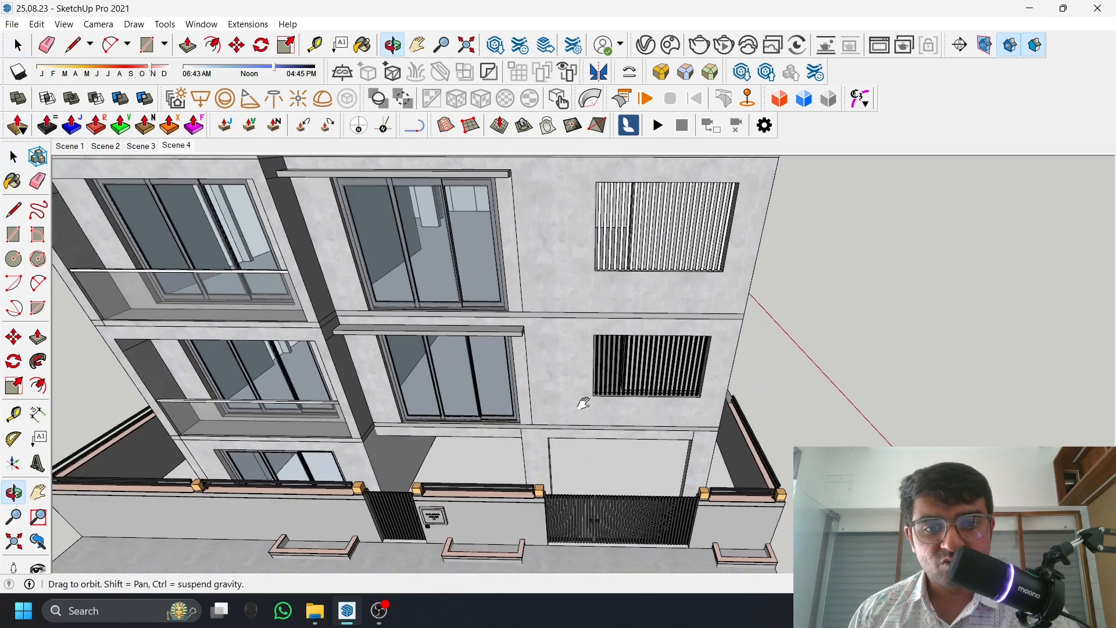
pyautogui.moveTo(584, 404); pyautogui.dragTo(262, 186, button='middle')
pyautogui.press('space')
pyautogui.rightClick(177, 148)
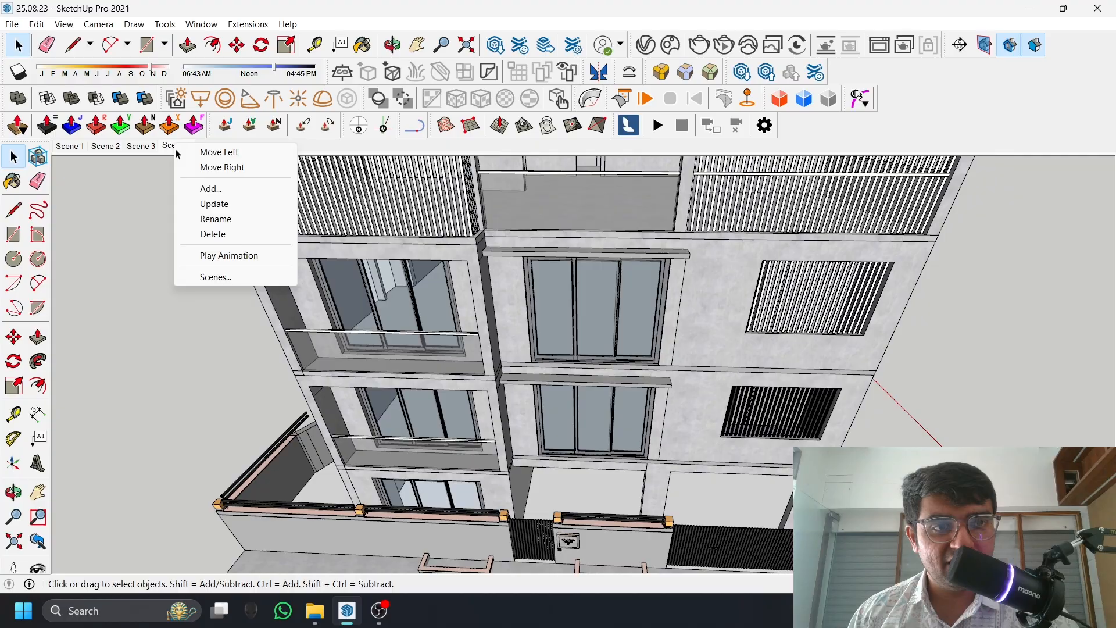
pyautogui.click(228, 189)
# Frame the upper floors from the front in an upward-looking view and add it as a new scene
pyautogui.moveTo(360, 257); pyautogui.dragTo(520, 282, button='middle')
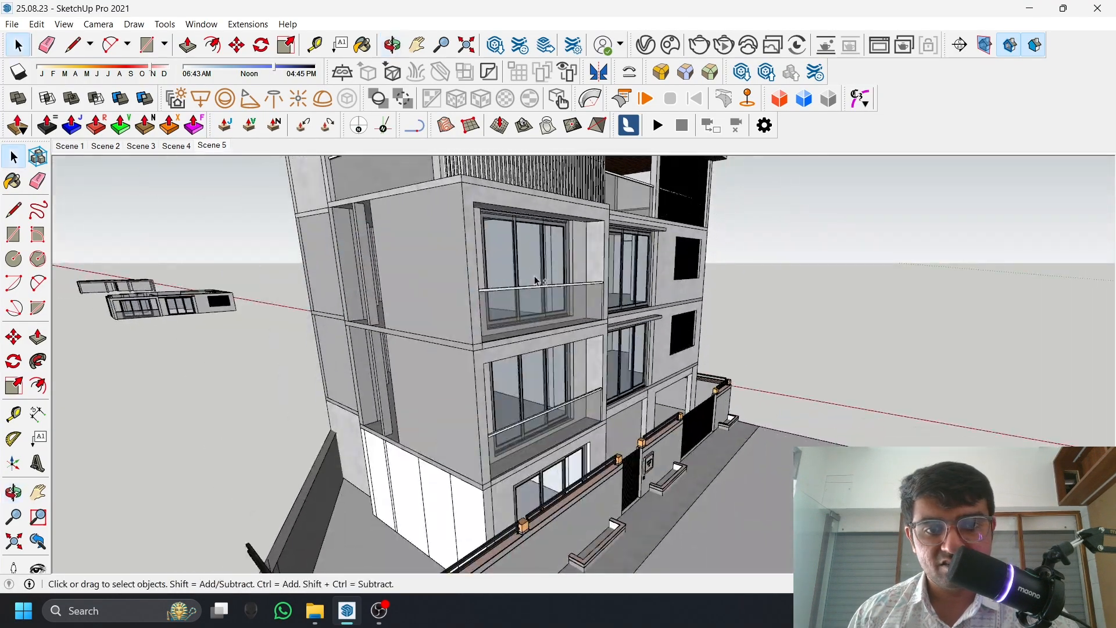
pyautogui.scroll(2, 504, 325)
pyautogui.moveTo(504, 325); pyautogui.dragTo(602, 346, button='middle')
pyautogui.scroll(-8, 601, 284)
pyautogui.scroll(3, 592, 365)
pyautogui.rightClick(209, 152)
pyautogui.click(239, 191)
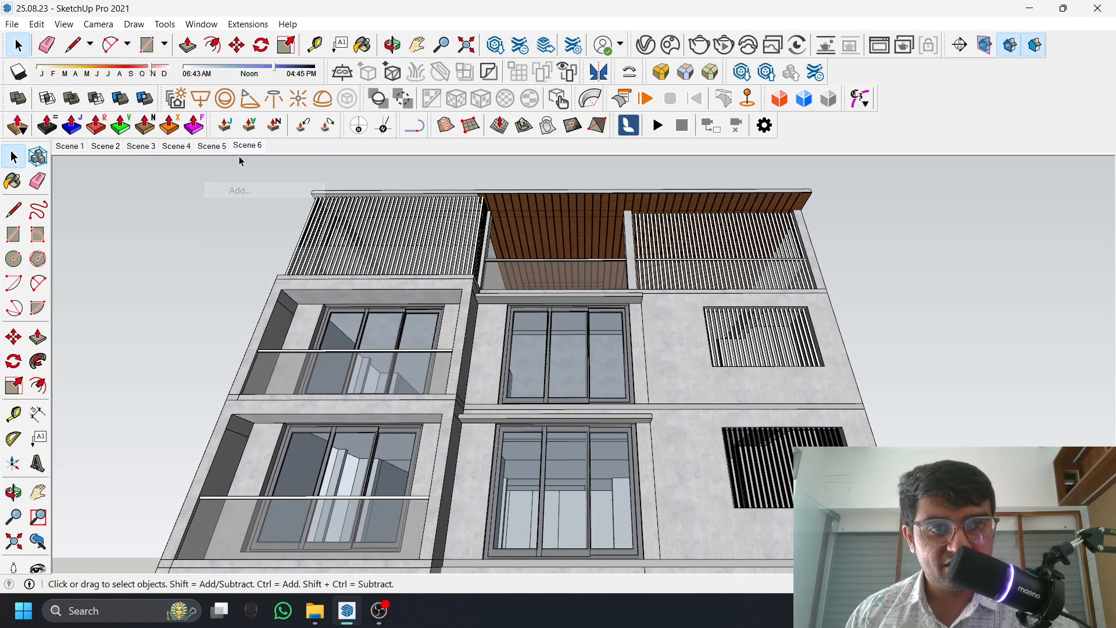
# Orbit the upward-looking view sideways towards the balcony corner and add it as a new scene
pyautogui.moveTo(406, 330); pyautogui.dragTo(548, 372, button='middle')
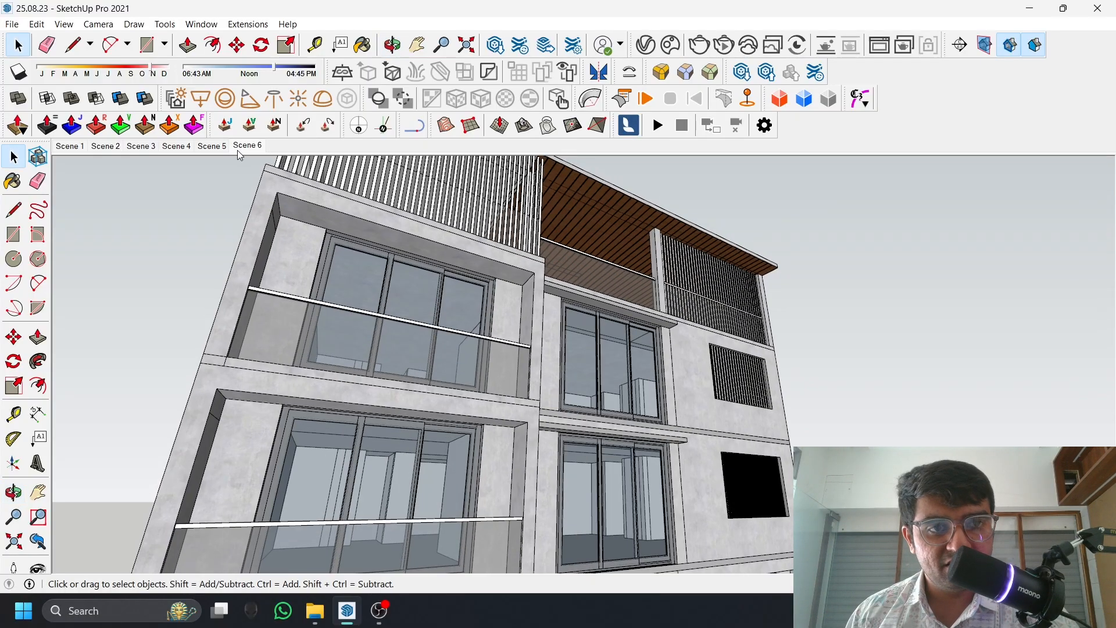
pyautogui.rightClick(241, 156)
pyautogui.click(269, 194)
# Zoom far out from the house, and go through the saved scenes up to Scene 7 to check their views
pyautogui.scroll(-10, 242, 253)
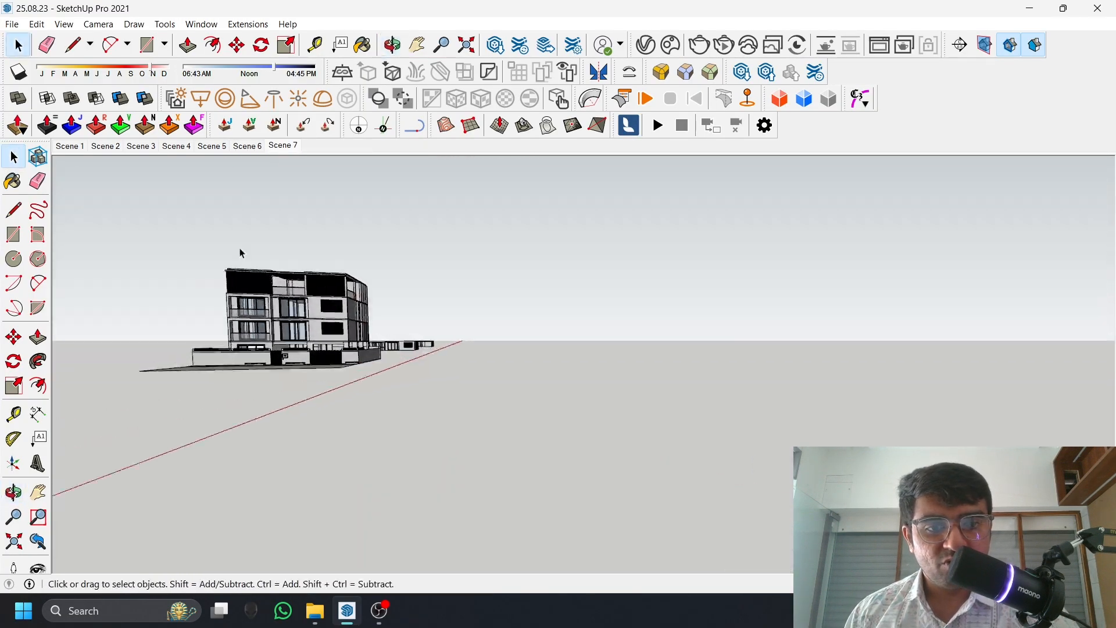
pyautogui.click(89, 149)
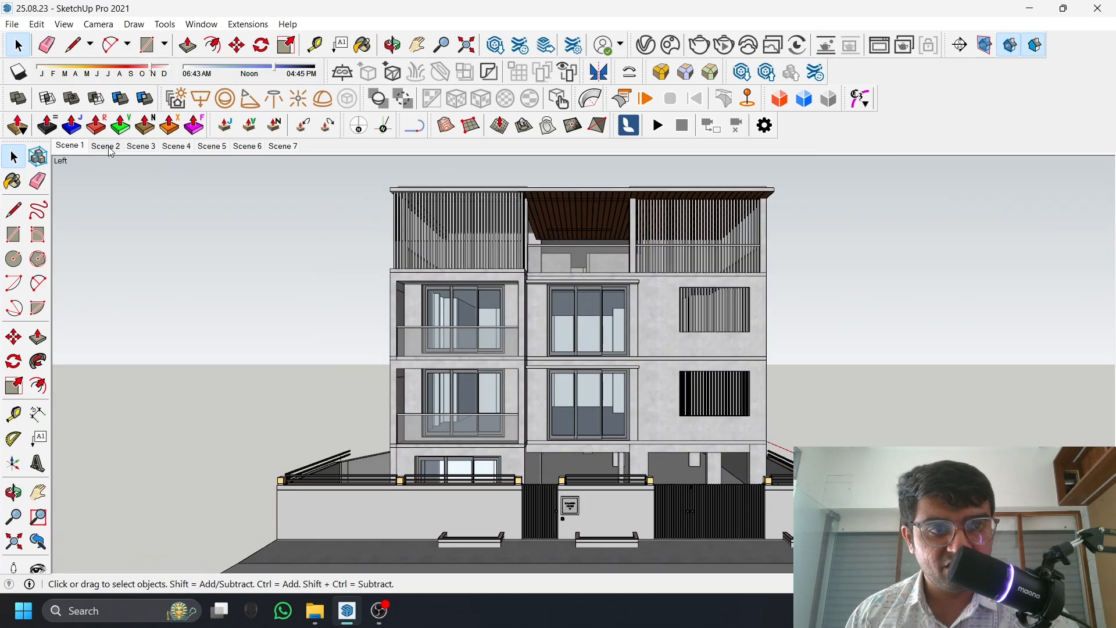
pyautogui.click(110, 149)
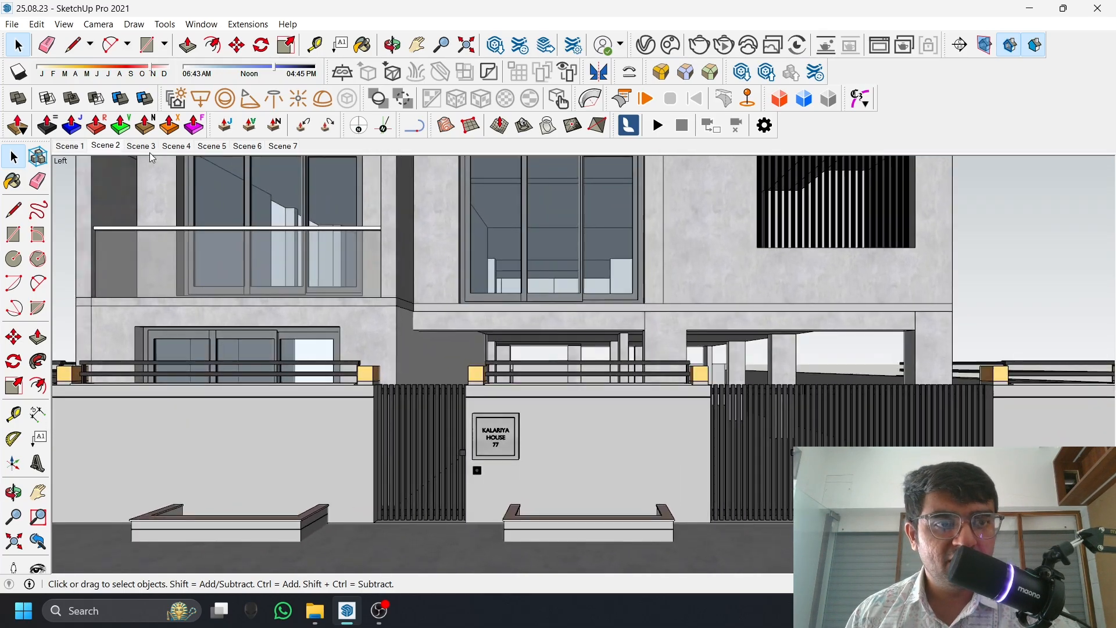
pyautogui.click(188, 150)
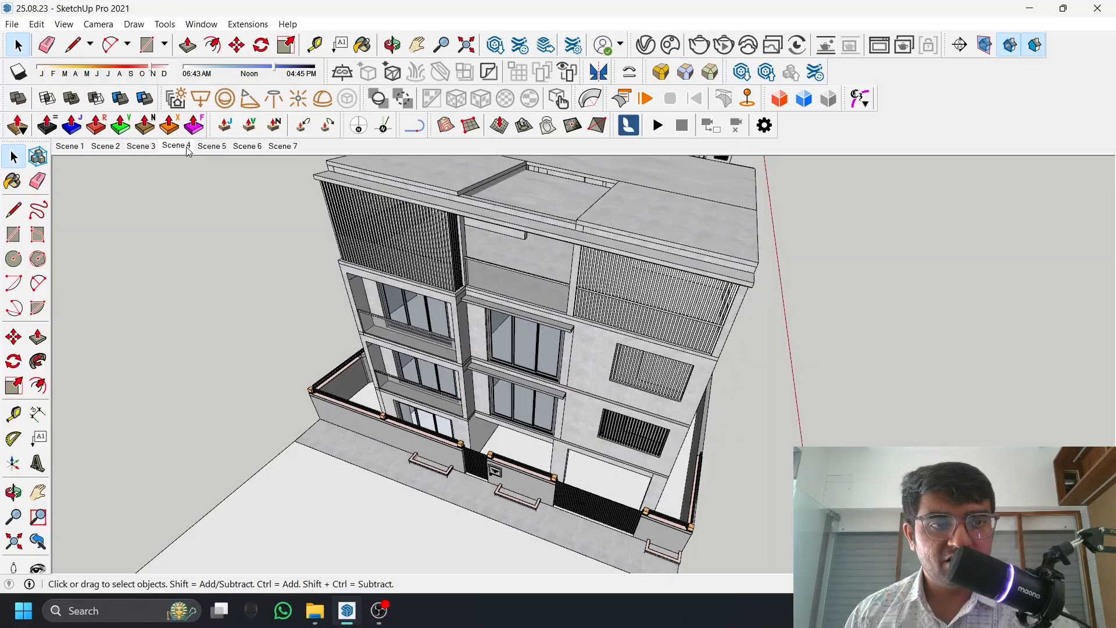
pyautogui.click(213, 150)
pyautogui.click(261, 149)
pyautogui.click(282, 148)
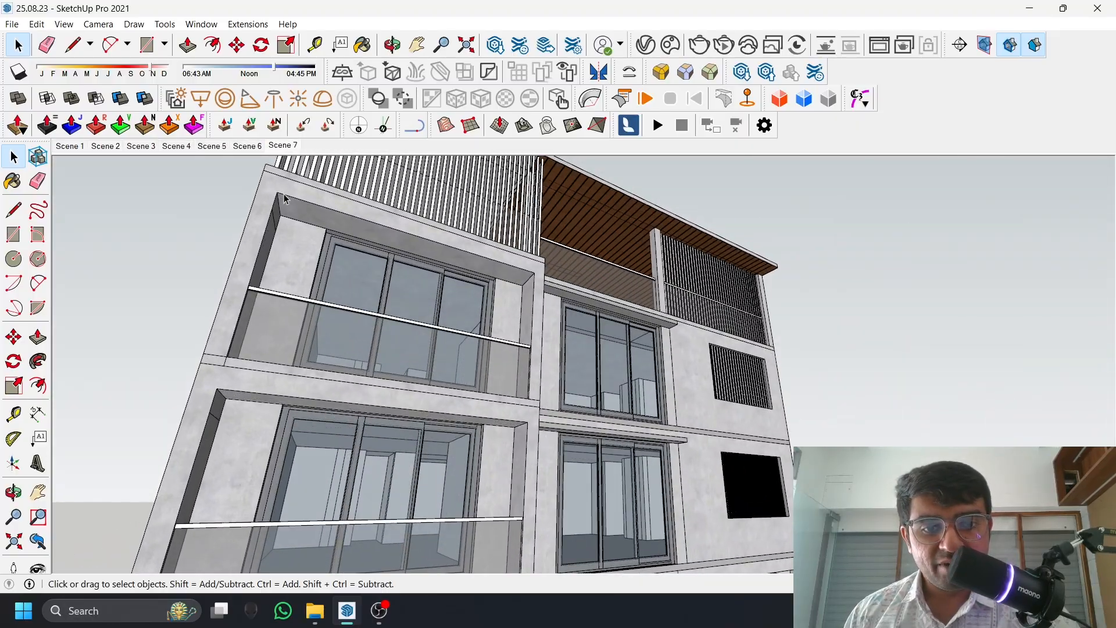
# Frame the ground-floor parking area from inside, facing the white wall, and add the view as a new scene
pyautogui.moveTo(606, 522); pyautogui.dragTo(457, 309, button='middle')
pyautogui.scroll(7, 457, 310)
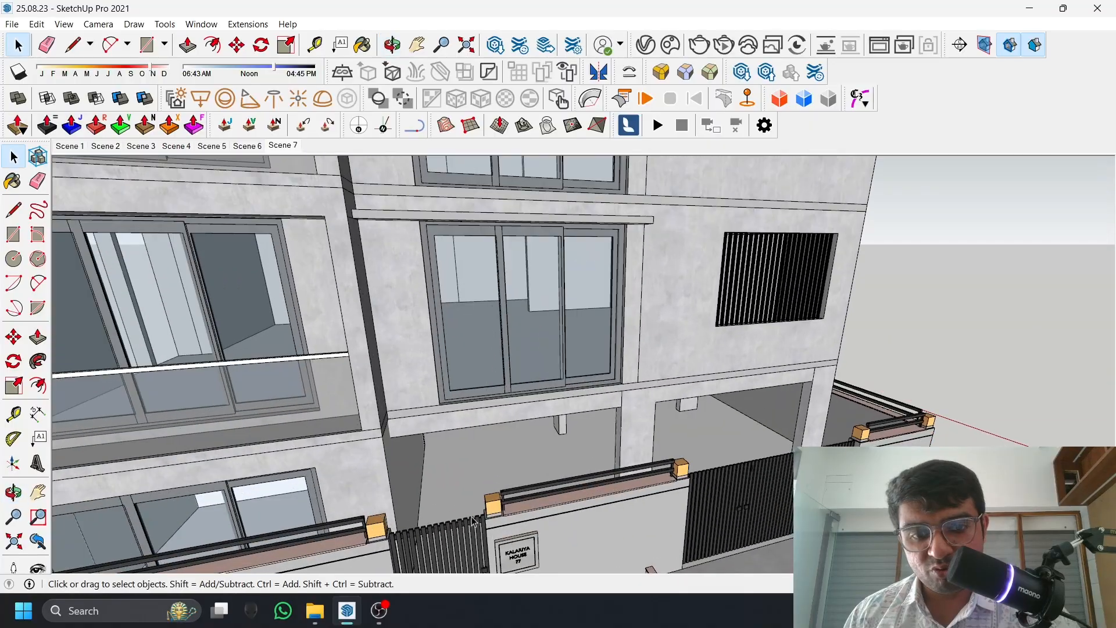
pyautogui.moveTo(425, 383); pyautogui.dragTo(456, 495, button='middle')
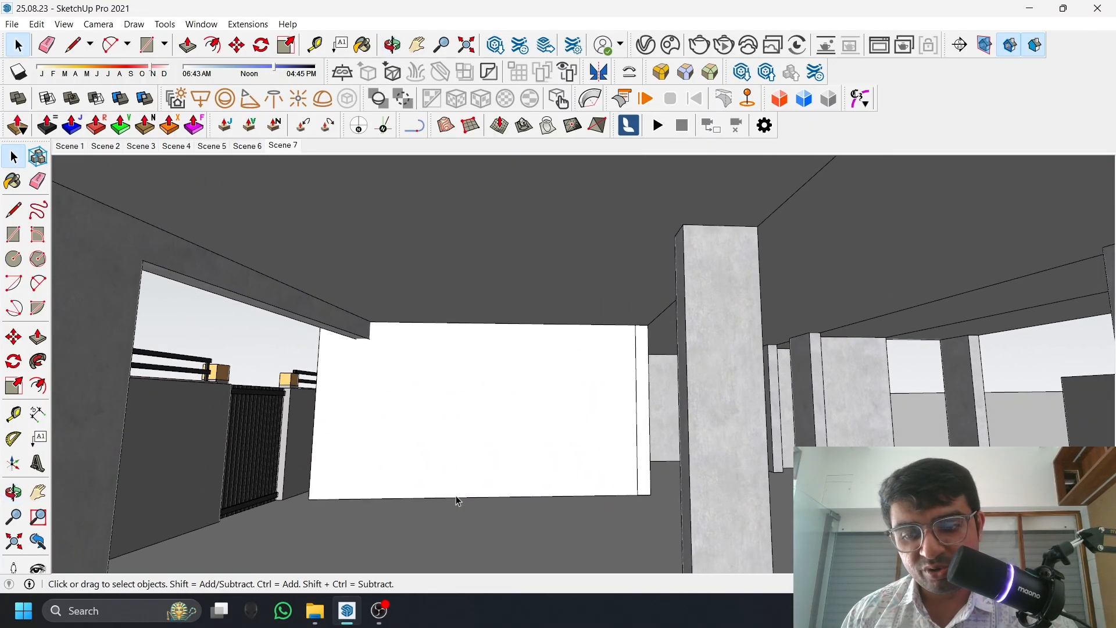
pyautogui.moveTo(417, 464); pyautogui.dragTo(386, 486, button='middle')
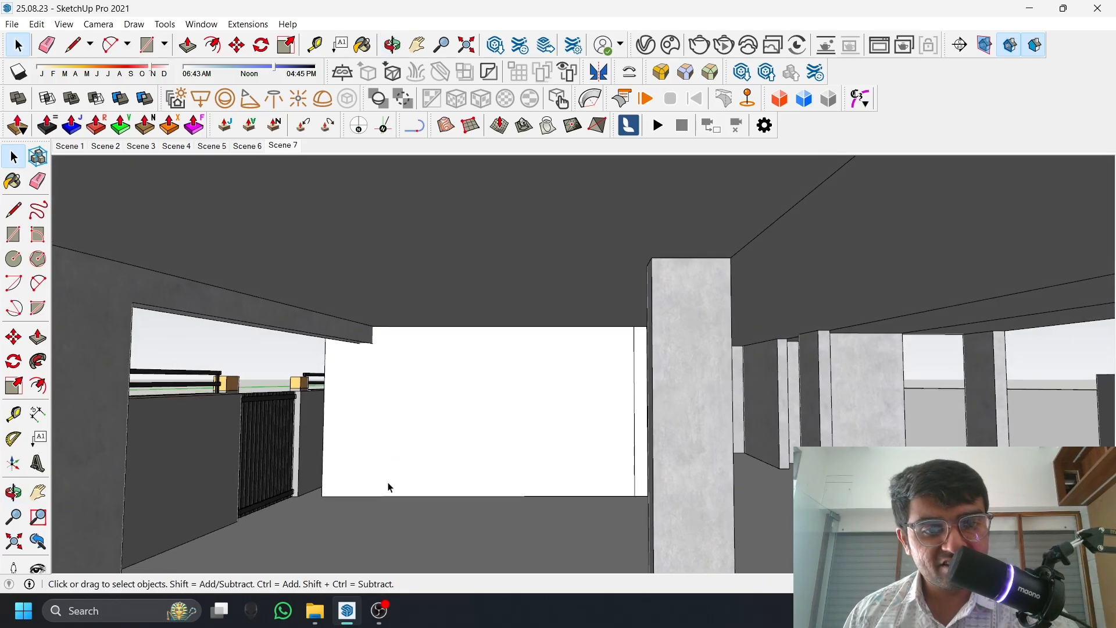
pyautogui.press('z')
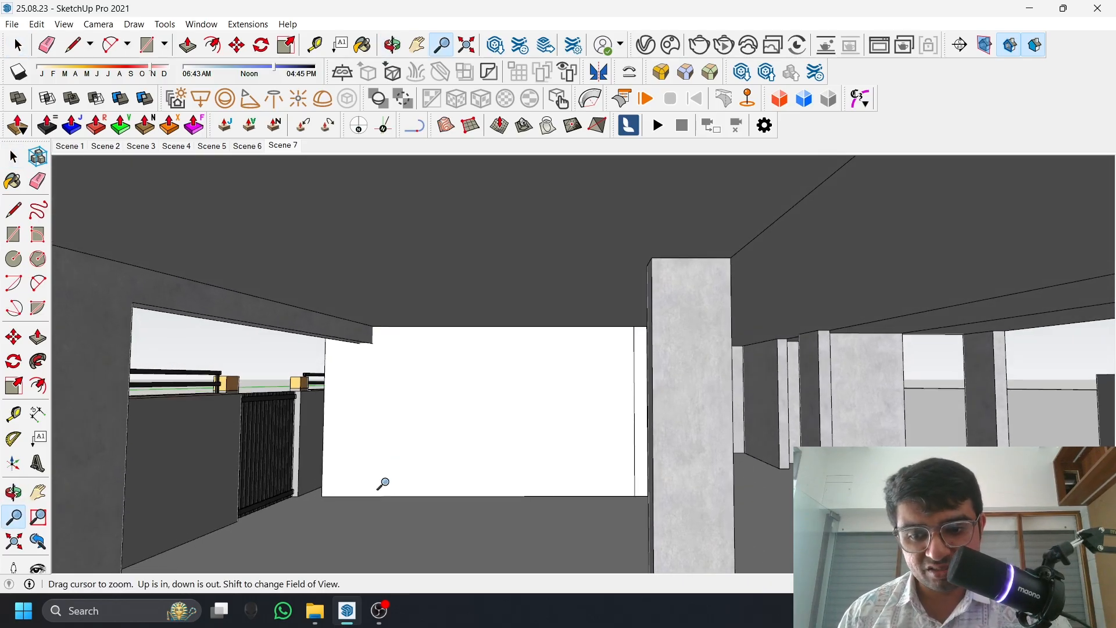
pyautogui.scroll(-3, 382, 484)
pyautogui.moveTo(381, 481); pyautogui.dragTo(456, 425, button='middle')
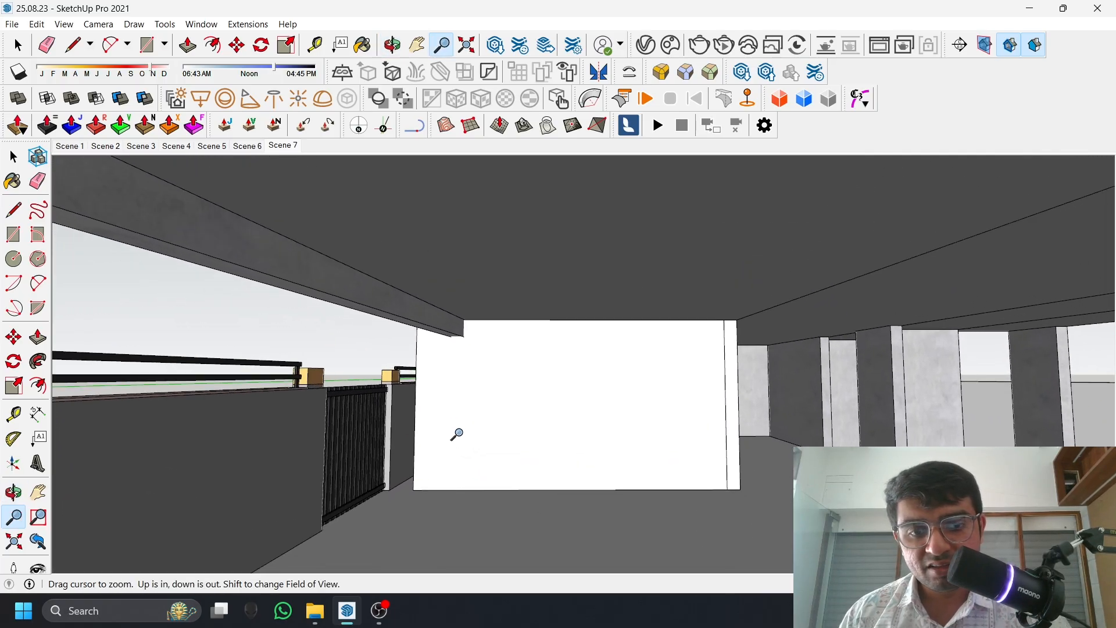
pyautogui.rightClick(286, 153)
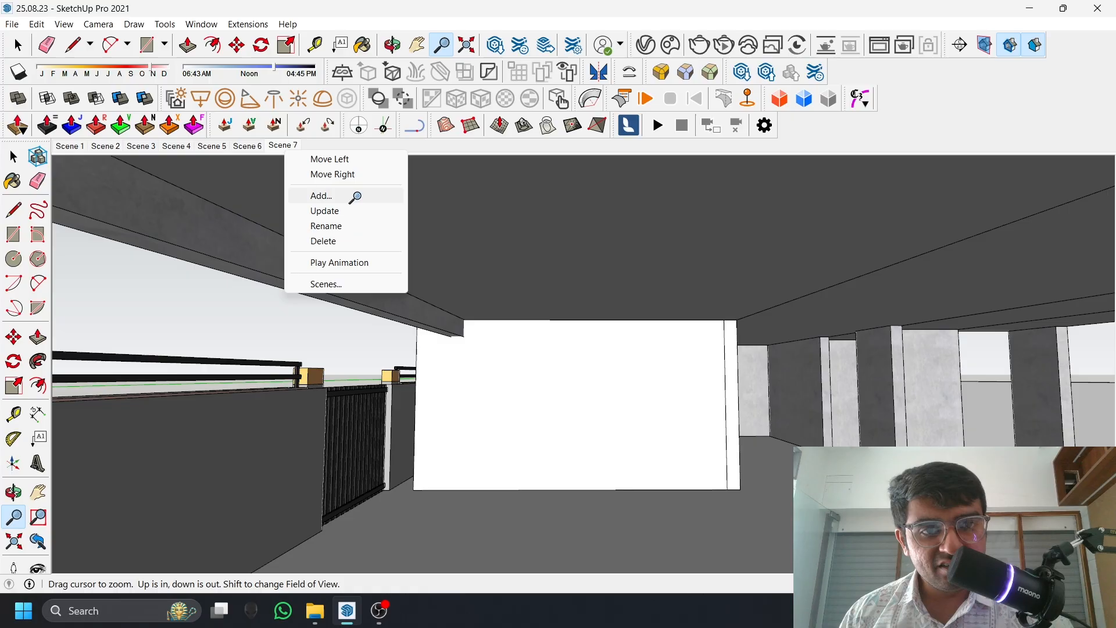
pyautogui.click(322, 196)
# Orbit away from the parking area to the front balconies, recall Scene 1, and return to Scene 8
pyautogui.moveTo(298, 165); pyautogui.dragTo(907, 334, button='middle')
pyautogui.press('Escape')
pyautogui.keyDown('shift'); pyautogui.moveTo(351, 260); pyautogui.dragTo(954, 419, button='middle'); pyautogui.keyUp('shift')
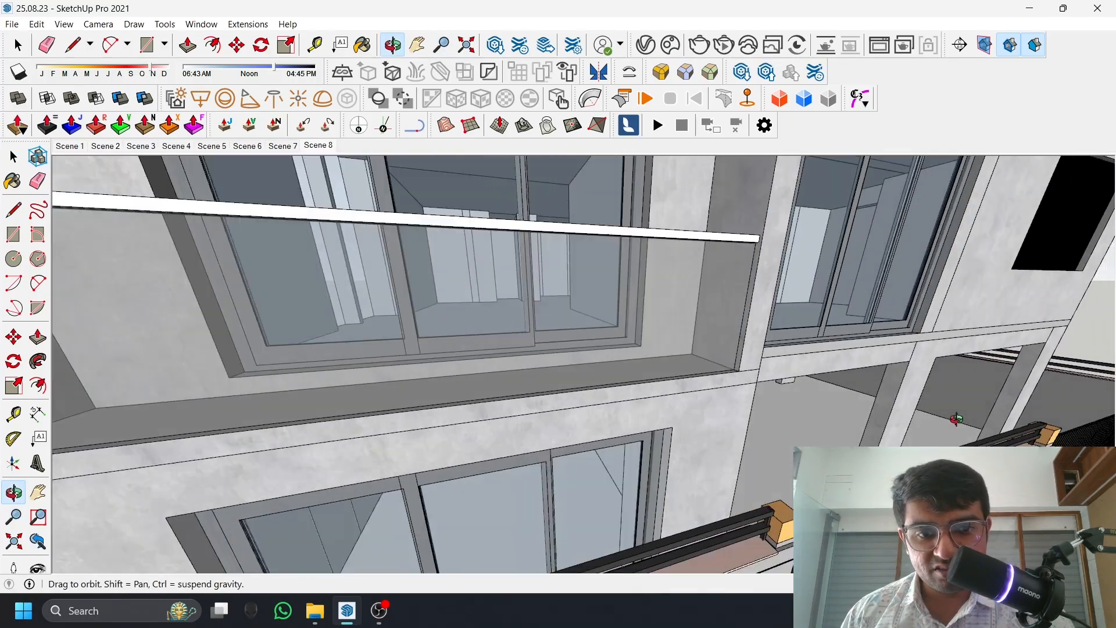
pyautogui.scroll(-5, 646, 299)
pyautogui.scroll(3, 647, 299)
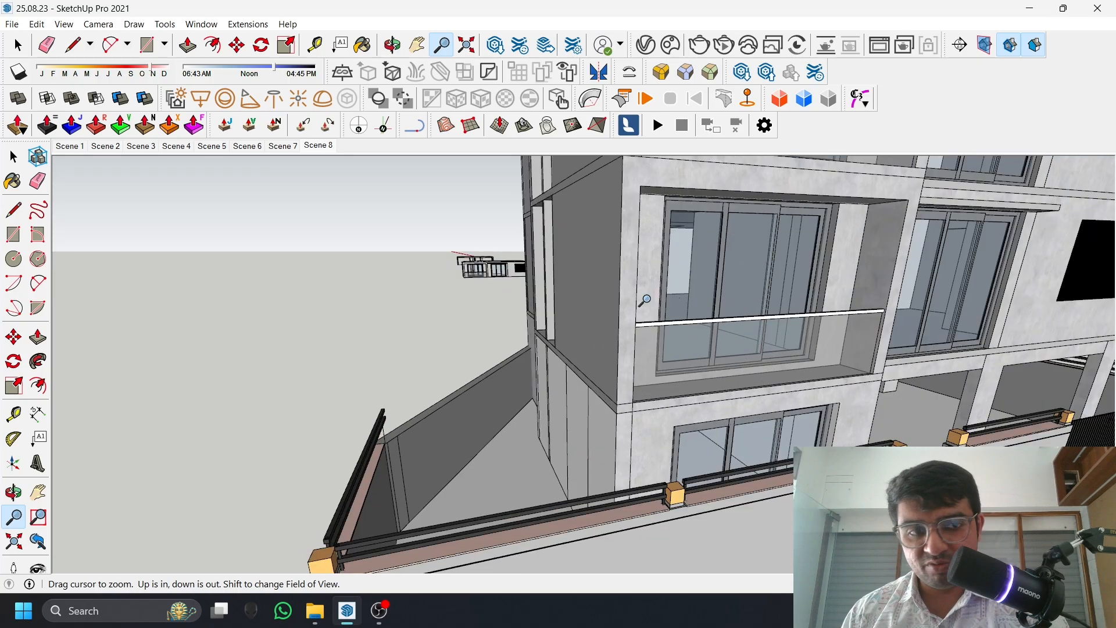
pyautogui.click(74, 148)
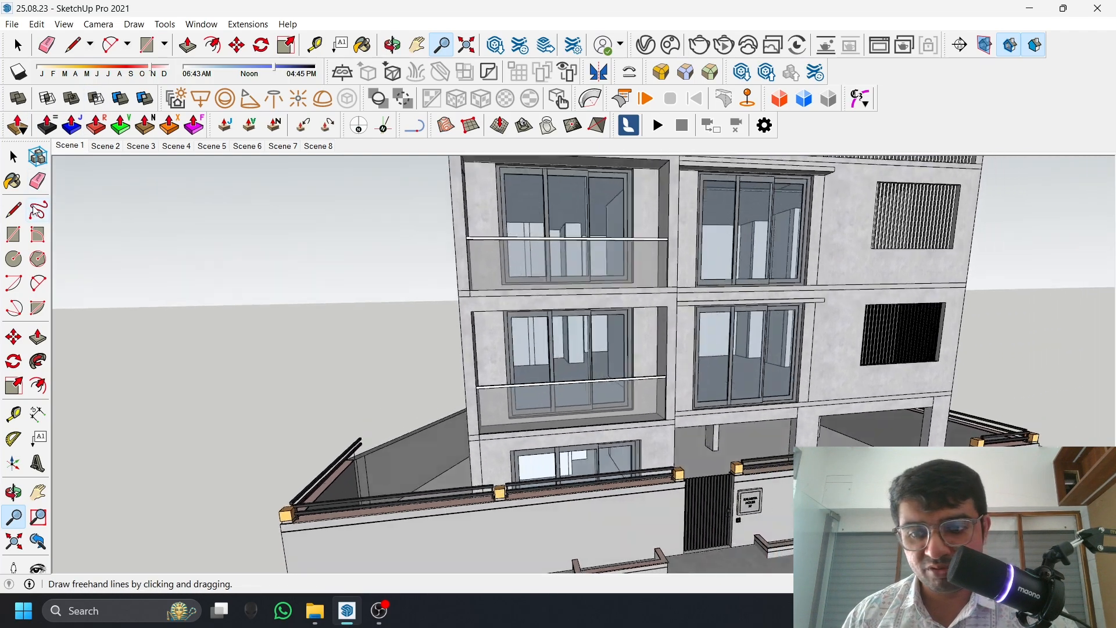
pyautogui.click(318, 146)
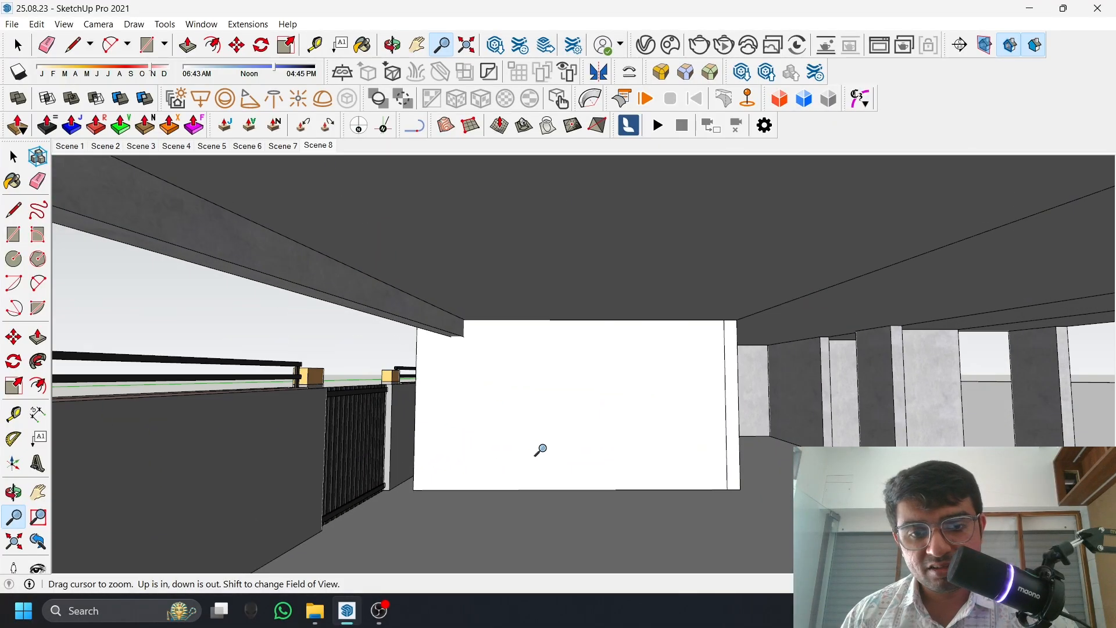
# Orbit and zoom out to view the boundary wall and gates from the front, and recall Scene 8 again
pyautogui.moveTo(678, 438); pyautogui.dragTo(890, 380, button='middle')
pyautogui.press('space')
pyautogui.scroll(-2, 890, 380)
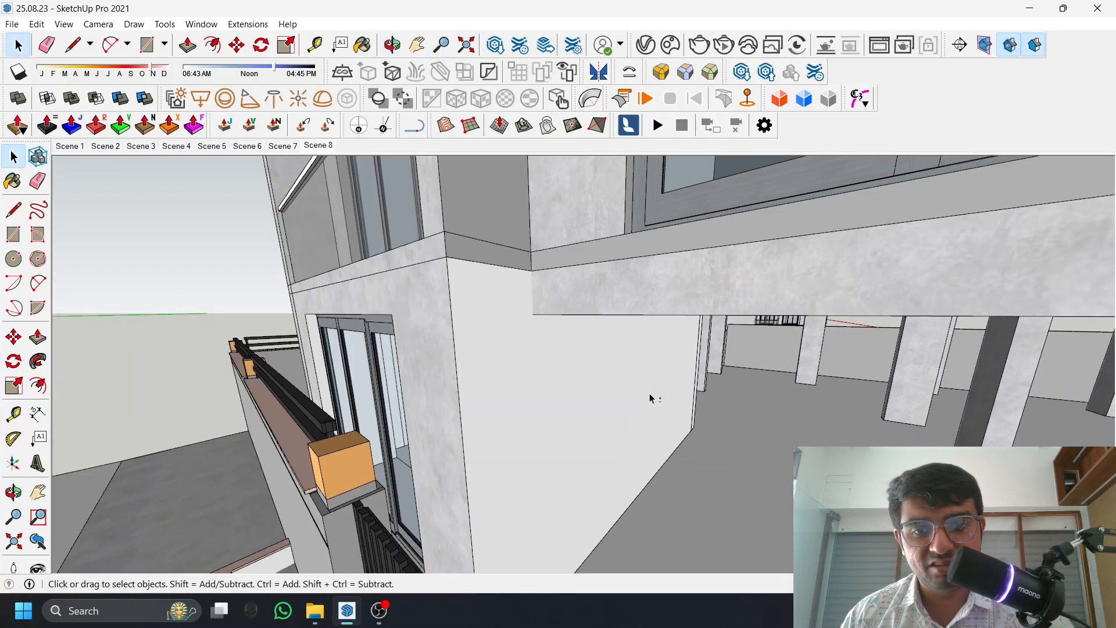
pyautogui.scroll(-3, 652, 220)
pyautogui.scroll(-3, 399, 264)
pyautogui.moveTo(319, 234)
pyautogui.mouseDown(button='middle')
pyautogui.moveTo(399, 264)
pyautogui.moveTo(306, 220)
pyautogui.mouseUp(button='middle')
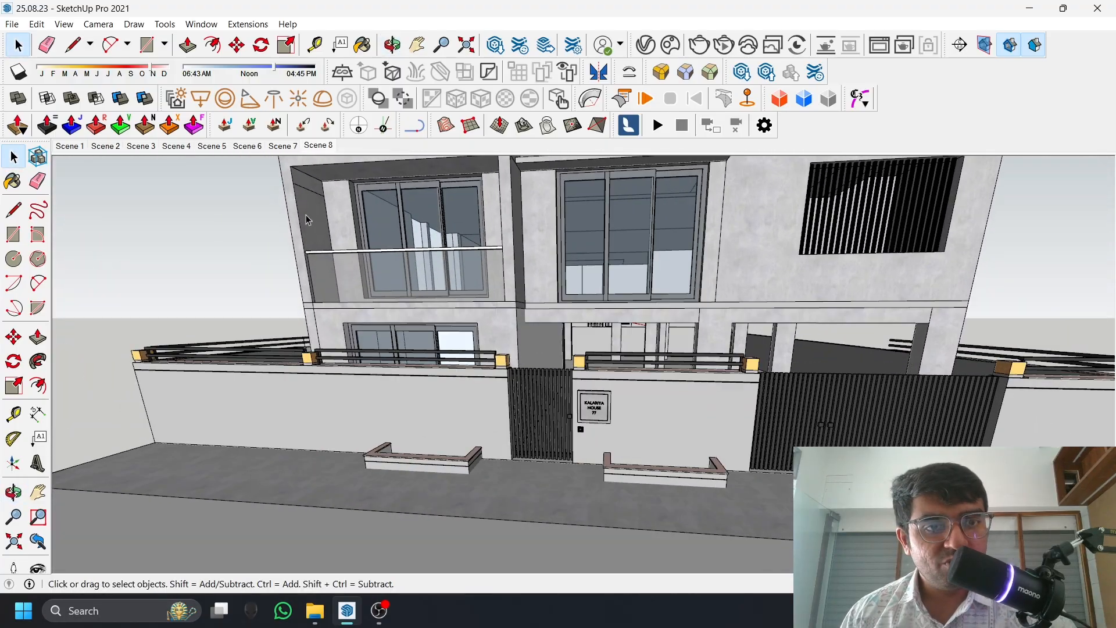
pyautogui.click(320, 146)
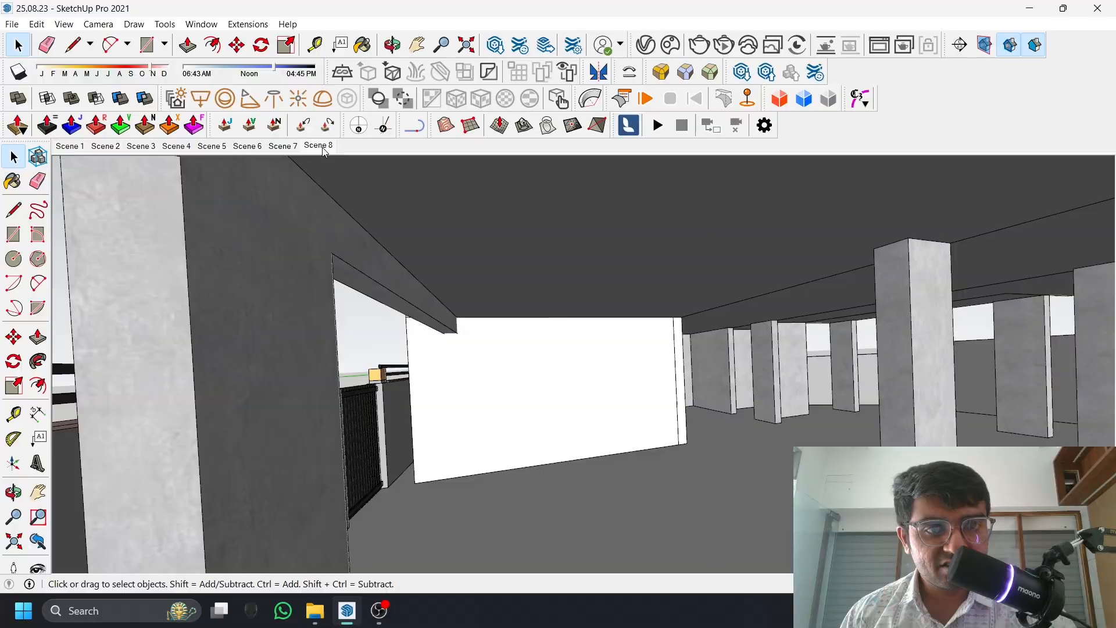
# Rename Scene 8 as Working
pyautogui.rightClick(320, 146)
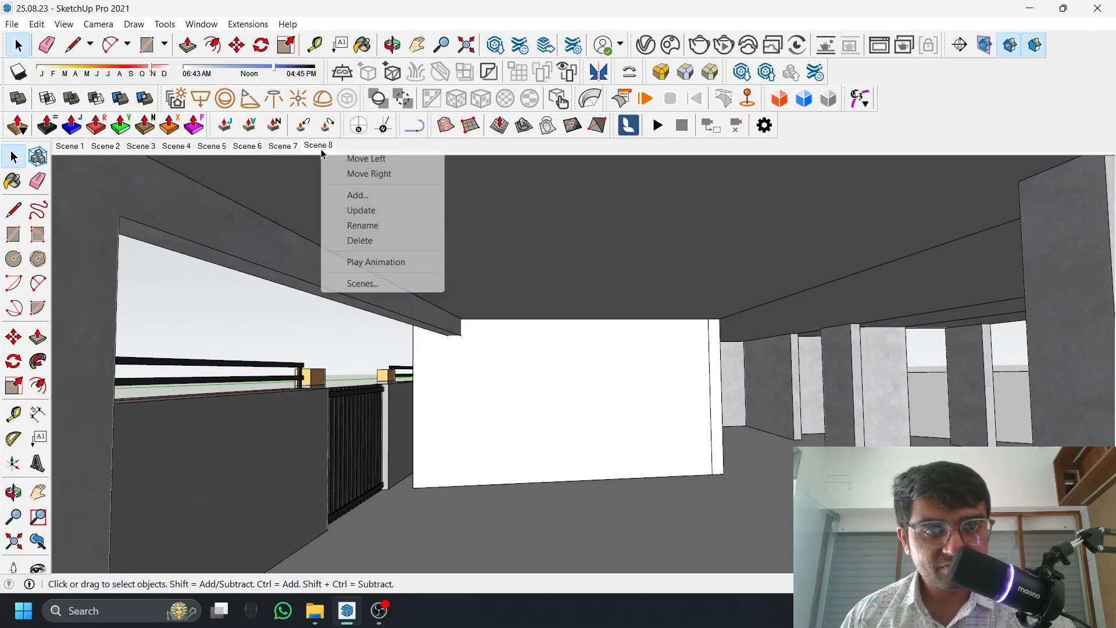
pyautogui.click(406, 225)
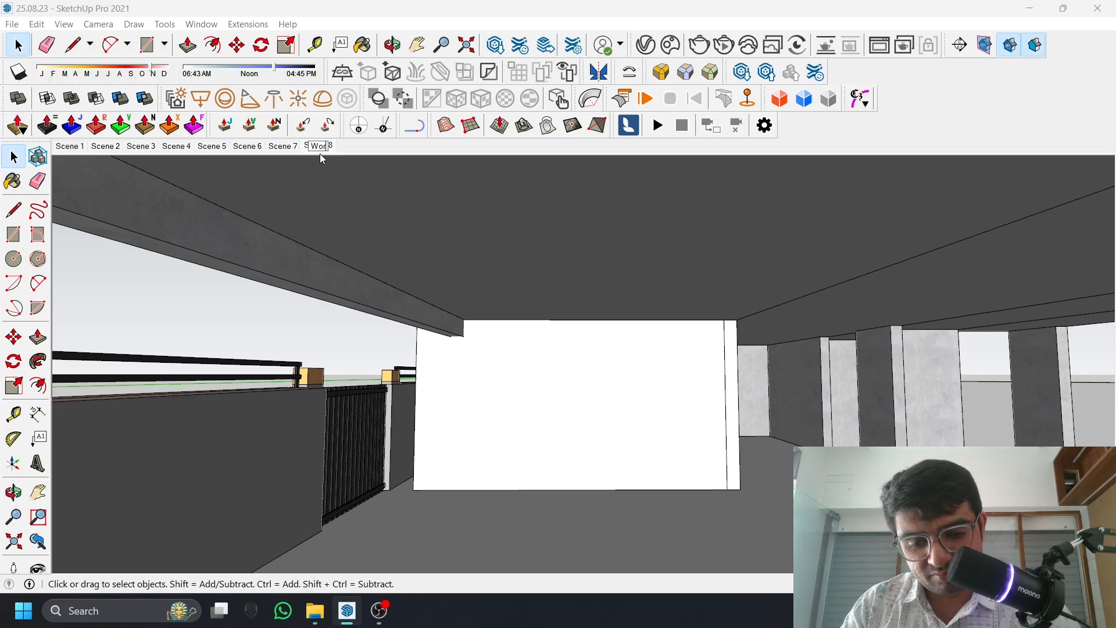
pyautogui.press('Return')
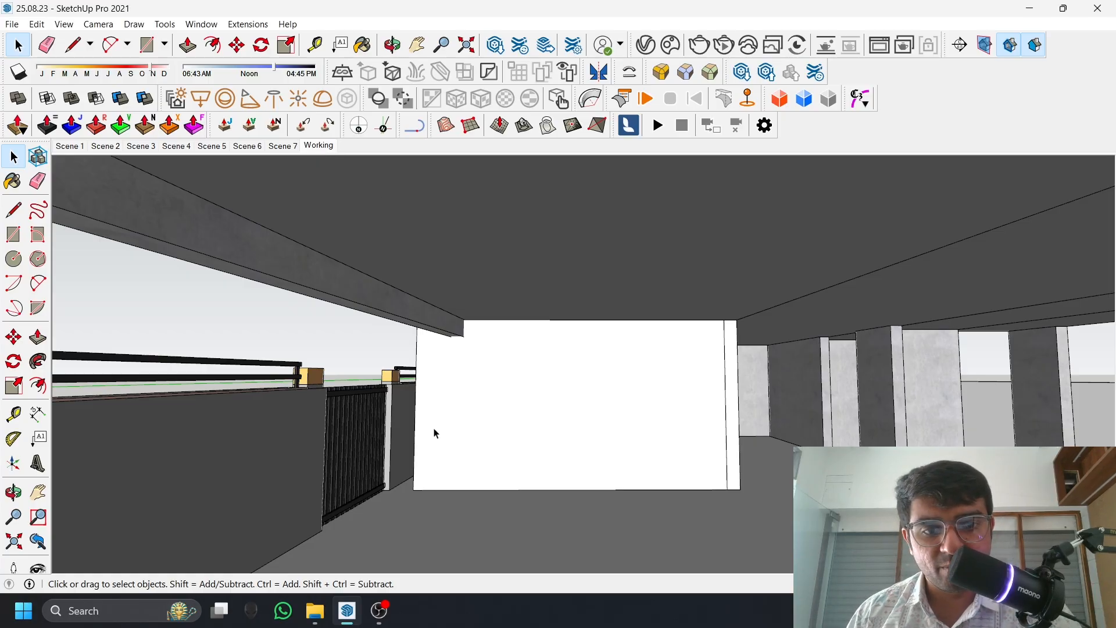
# Go to Scene 1, play the animation through the saved scenes, and stop it
pyautogui.moveTo(388, 444); pyautogui.dragTo(587, 367, button='middle')
pyautogui.click(72, 147)
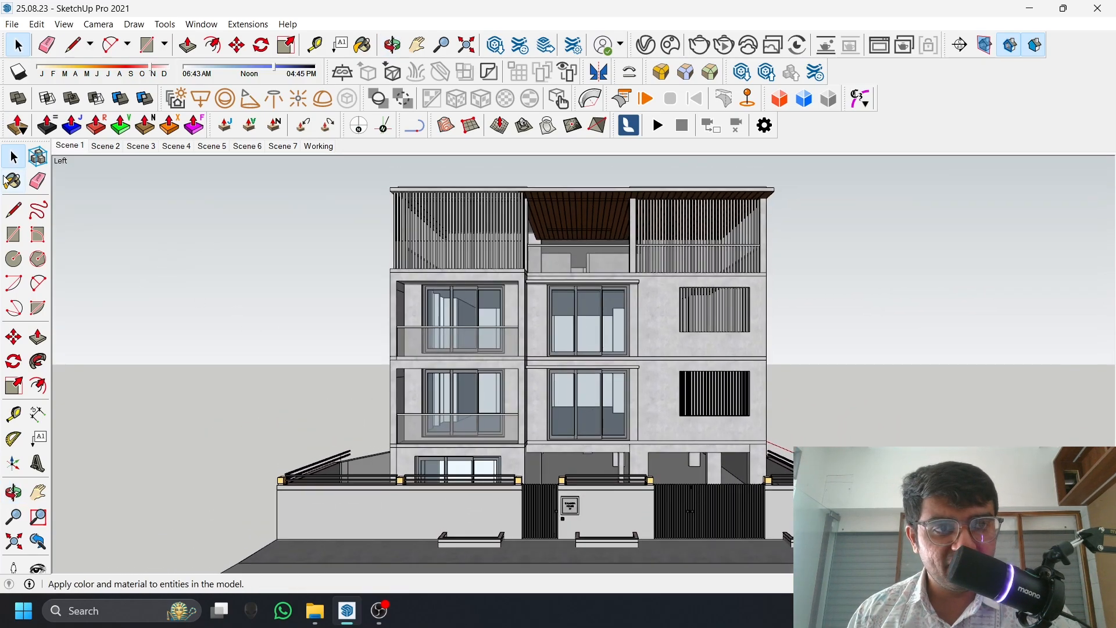
pyautogui.rightClick(75, 152)
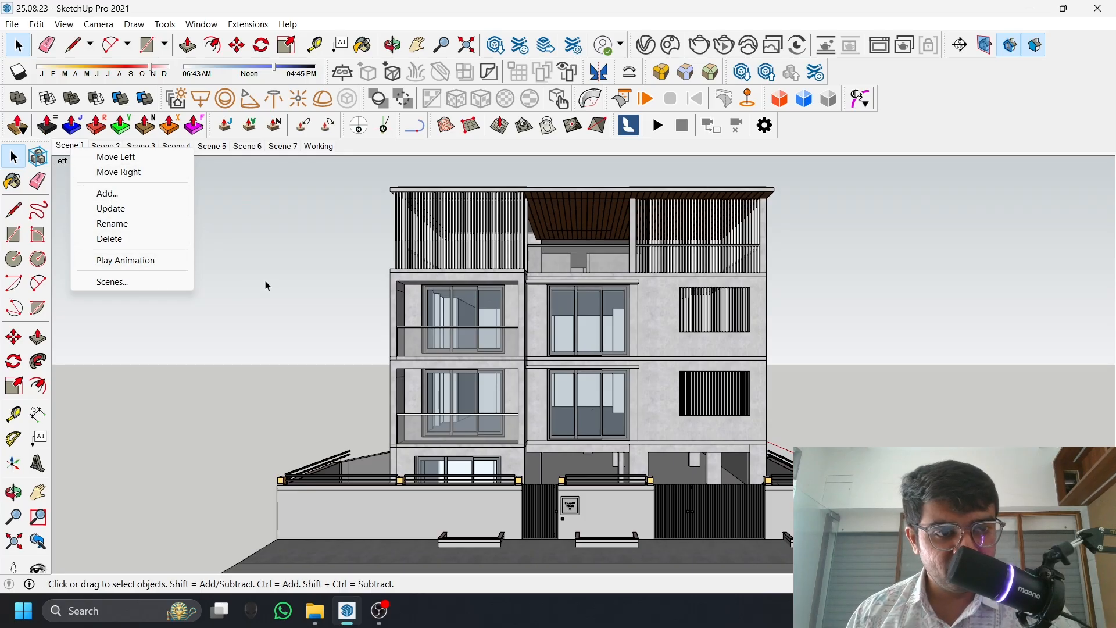
pyautogui.click(152, 260)
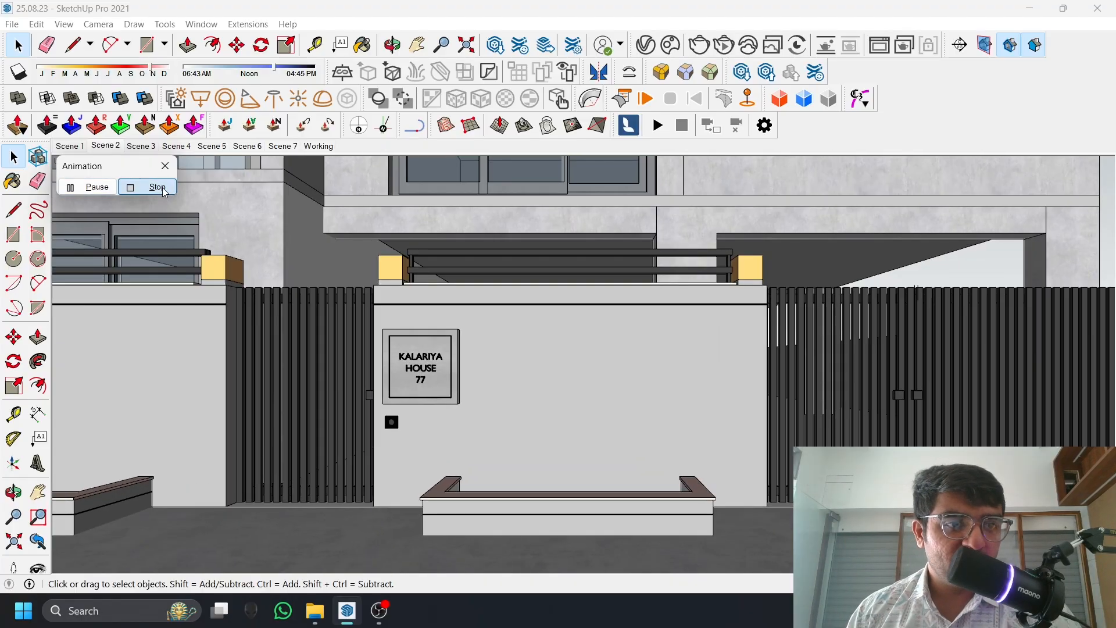
pyautogui.click(157, 187)
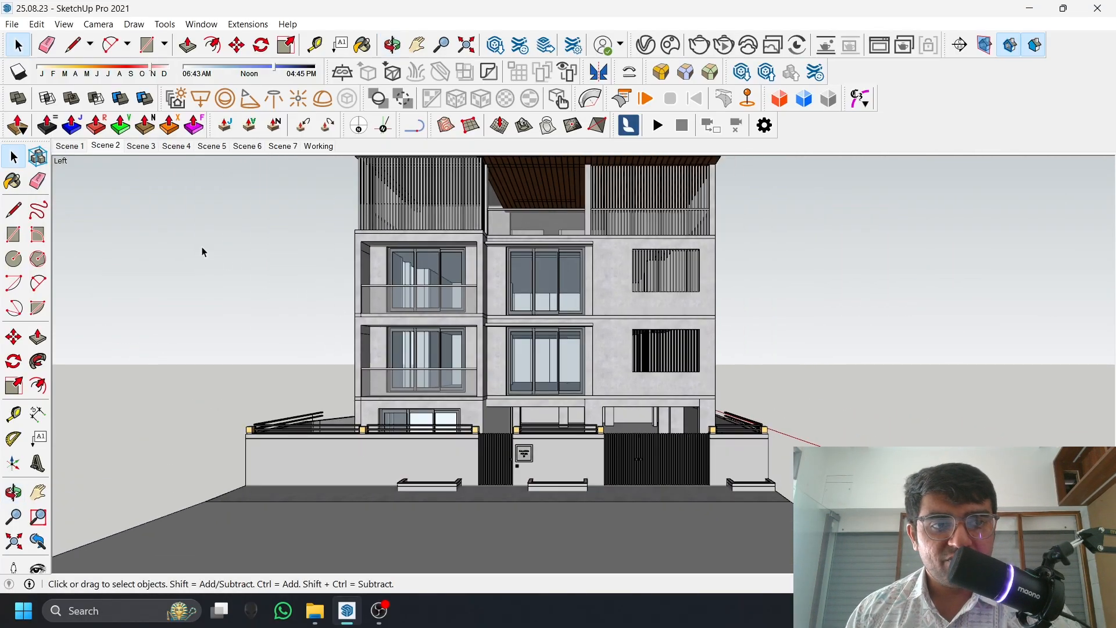
# Return to Scene 1 and start an animation export with the Desktop as the destination folder
pyautogui.click(59, 146)
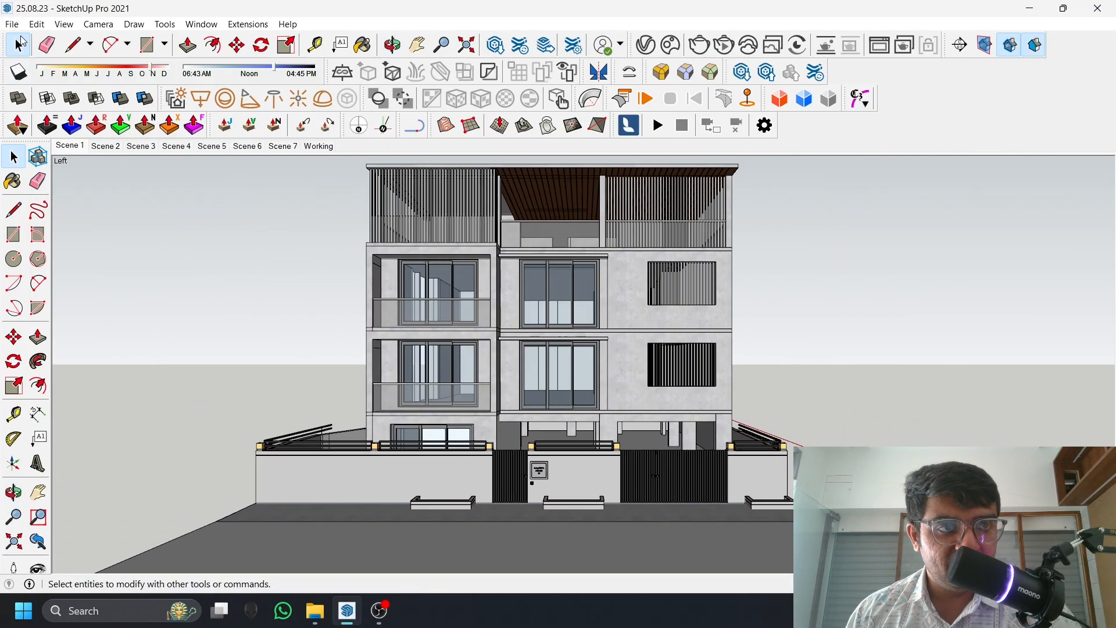
pyautogui.click(11, 24)
pyautogui.click(0, 53)
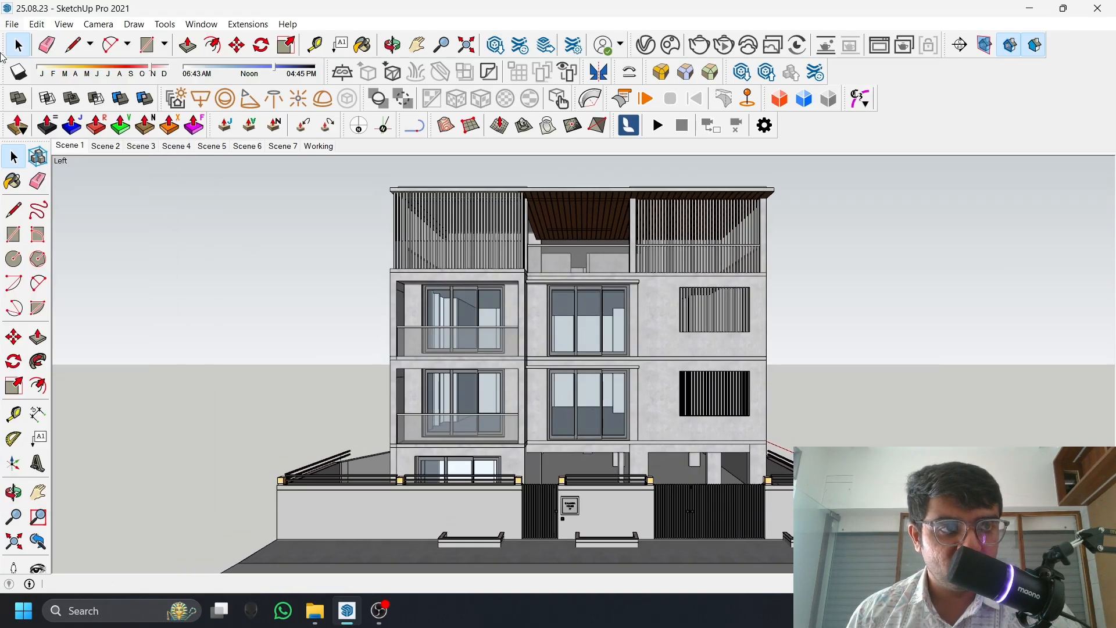
pyautogui.click(11, 24)
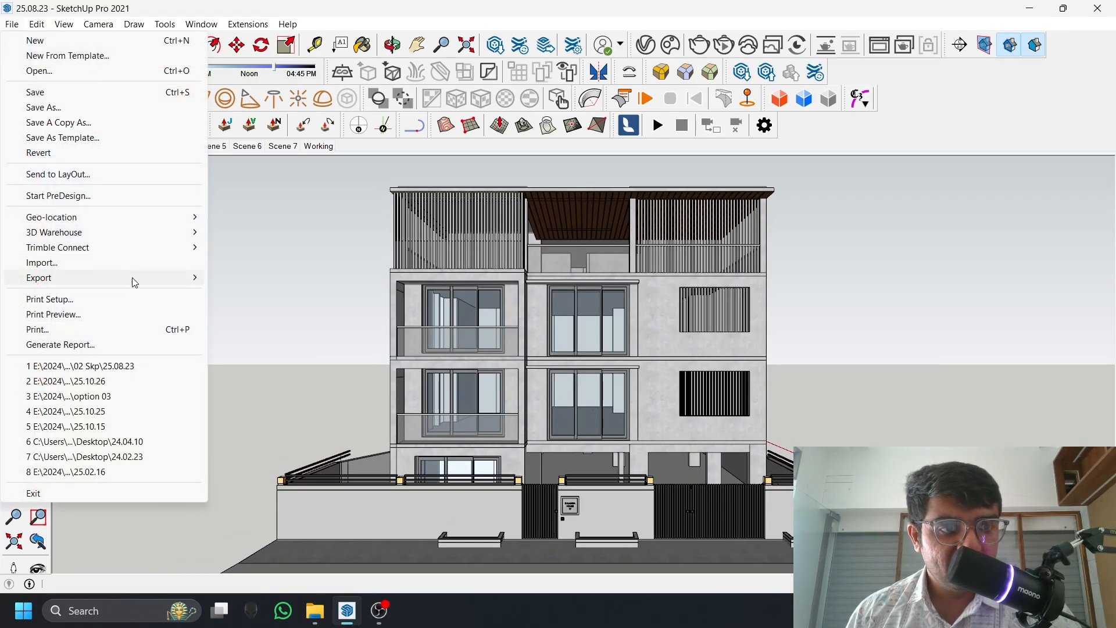
pyautogui.moveTo(131, 277)
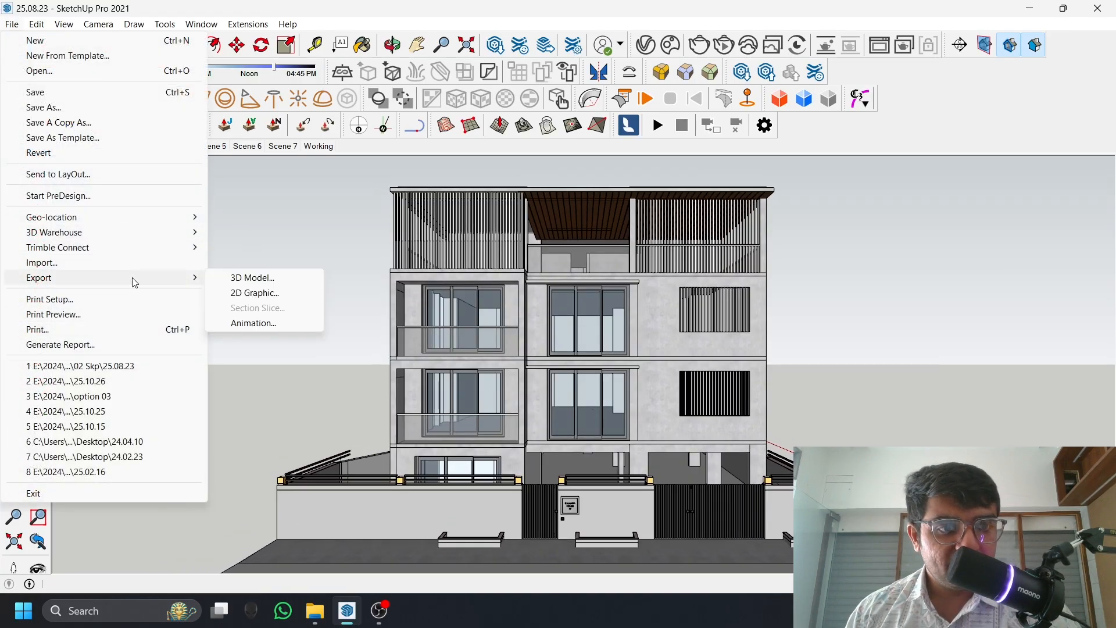
pyautogui.click(276, 324)
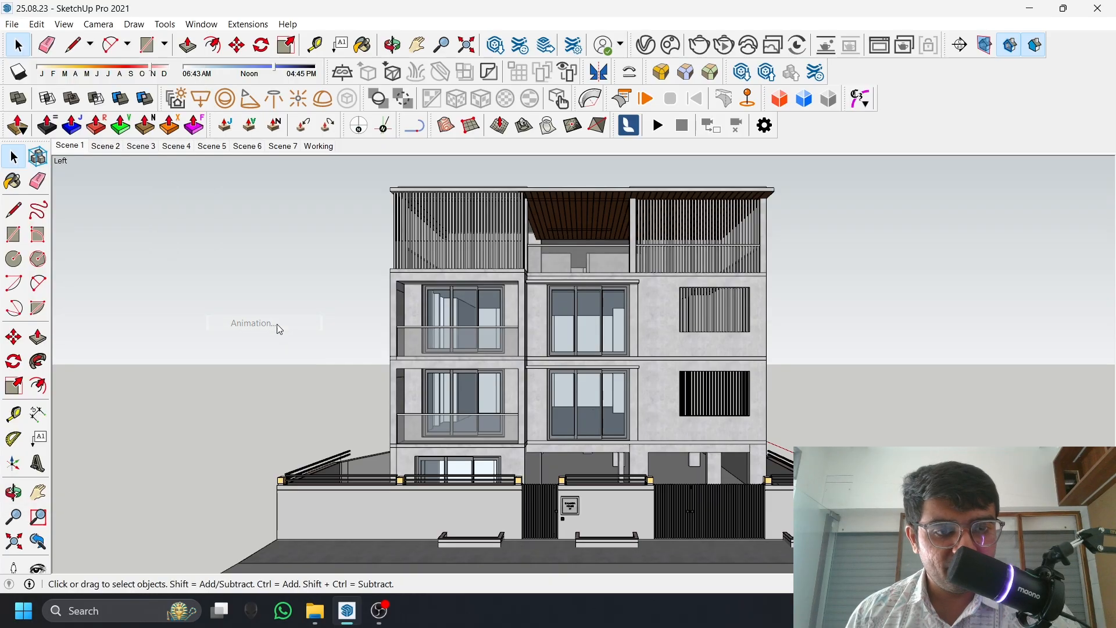
pyautogui.click(92, 172)
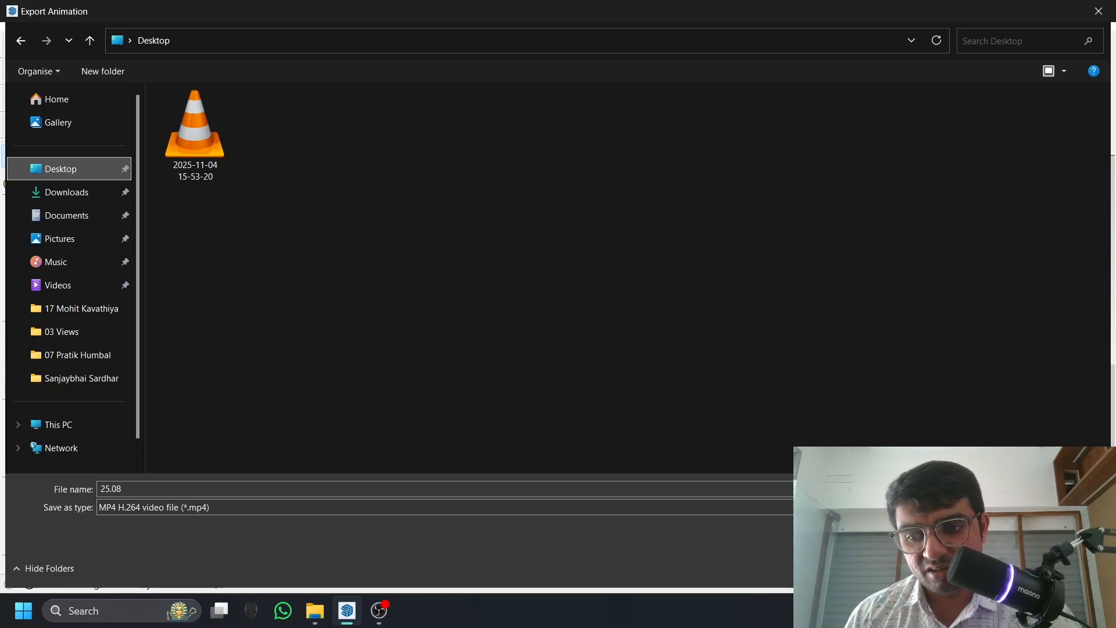
# Keep the export options at 720p HD and 24 frames per second, and export the animation as the MP4 file 25.08
pyautogui.click(946, 568)
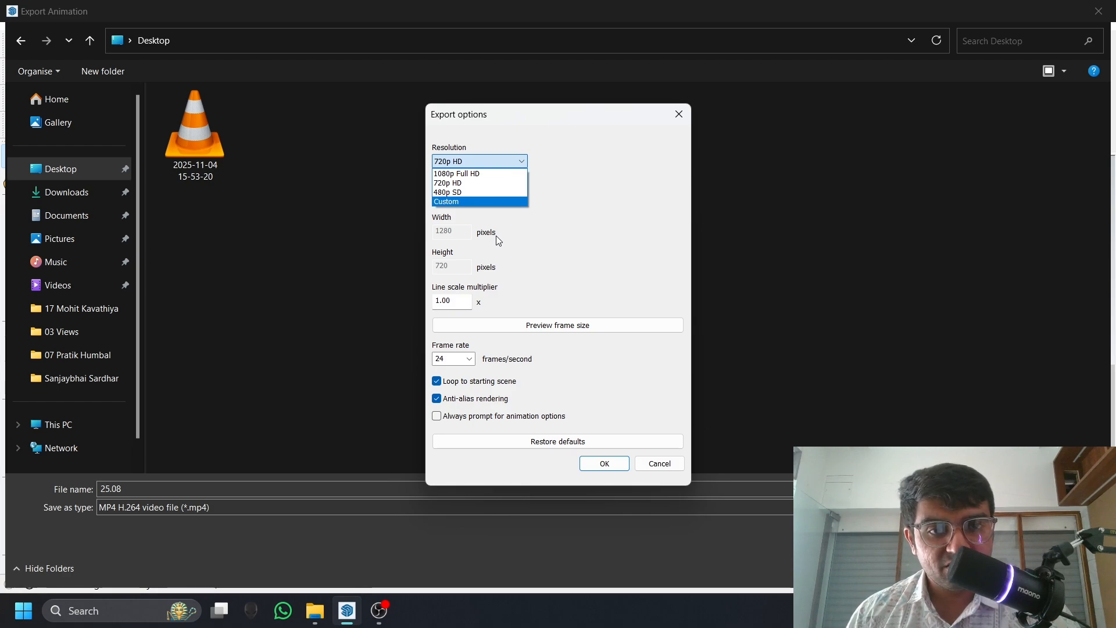
pyautogui.click(549, 205)
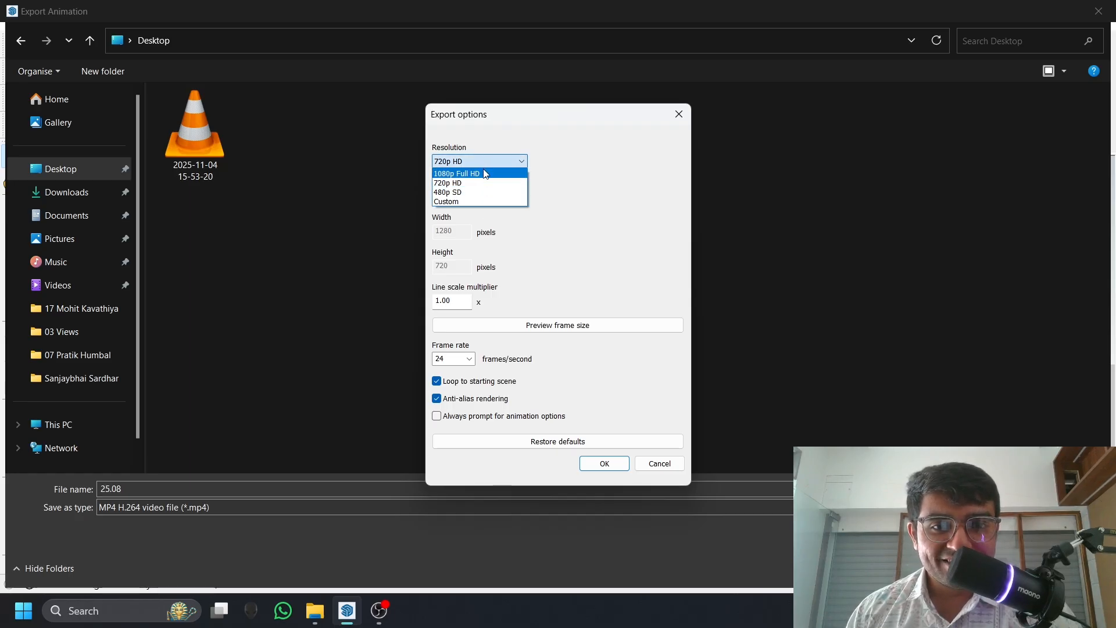
pyautogui.click(437, 157)
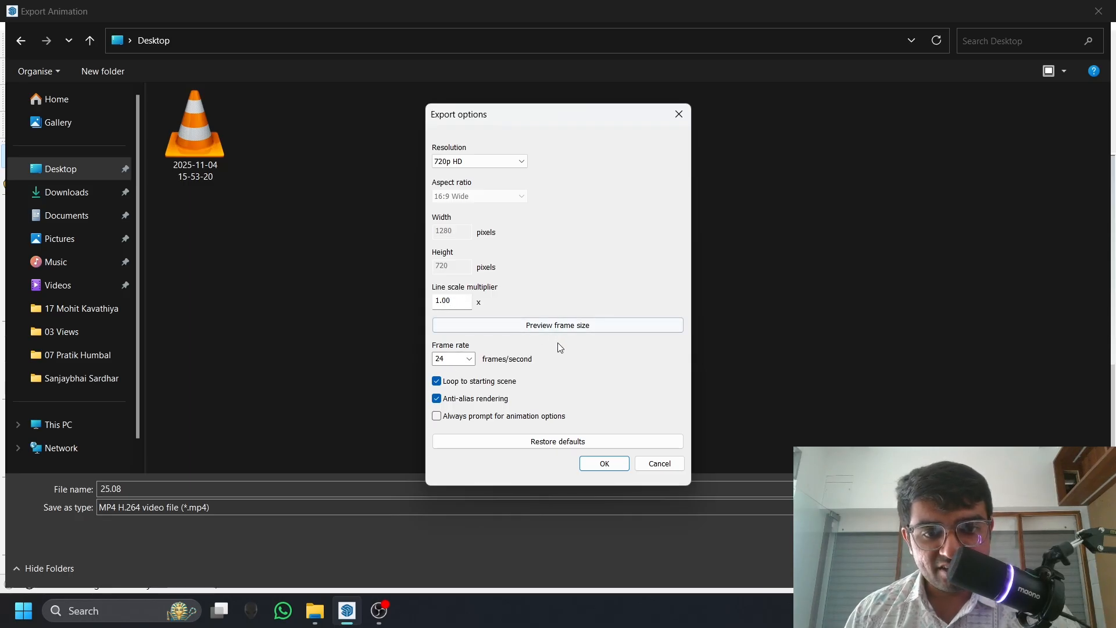
pyautogui.click(604, 463)
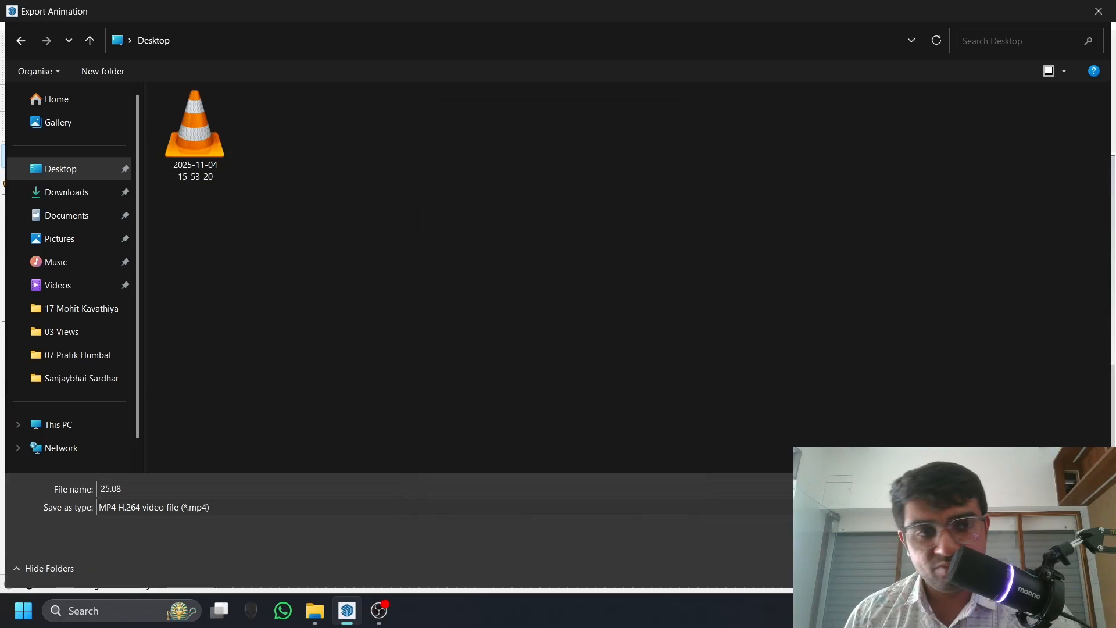
pyautogui.press('Return')
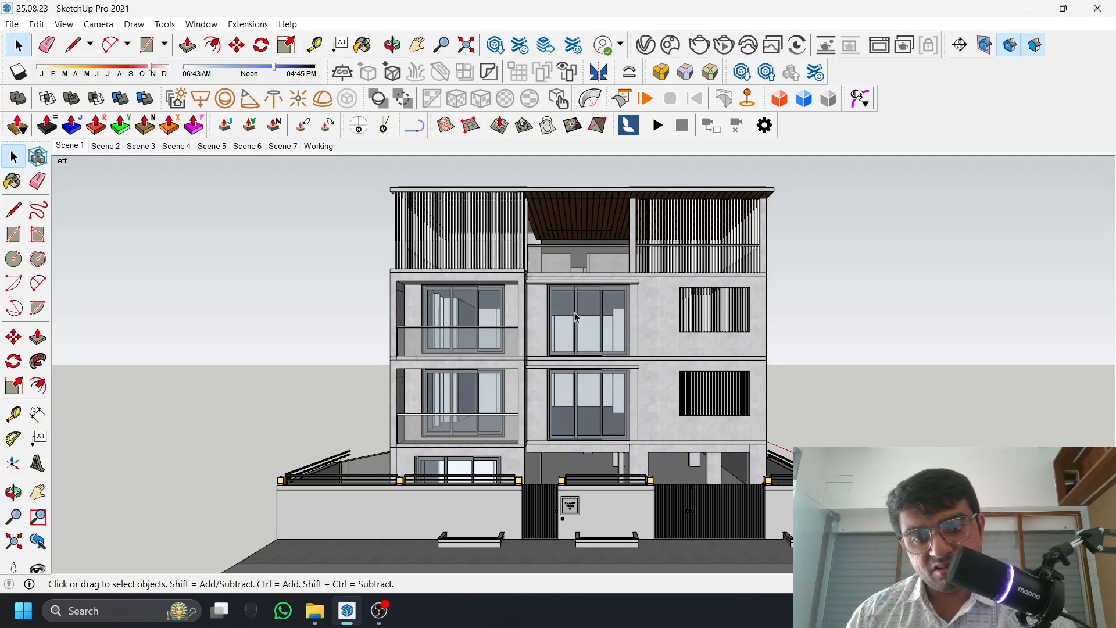
# Switch to the desktop, open the exported 25.08 video in VLC, skip through it to the end, and close the player
pyautogui.click(1030, 8)
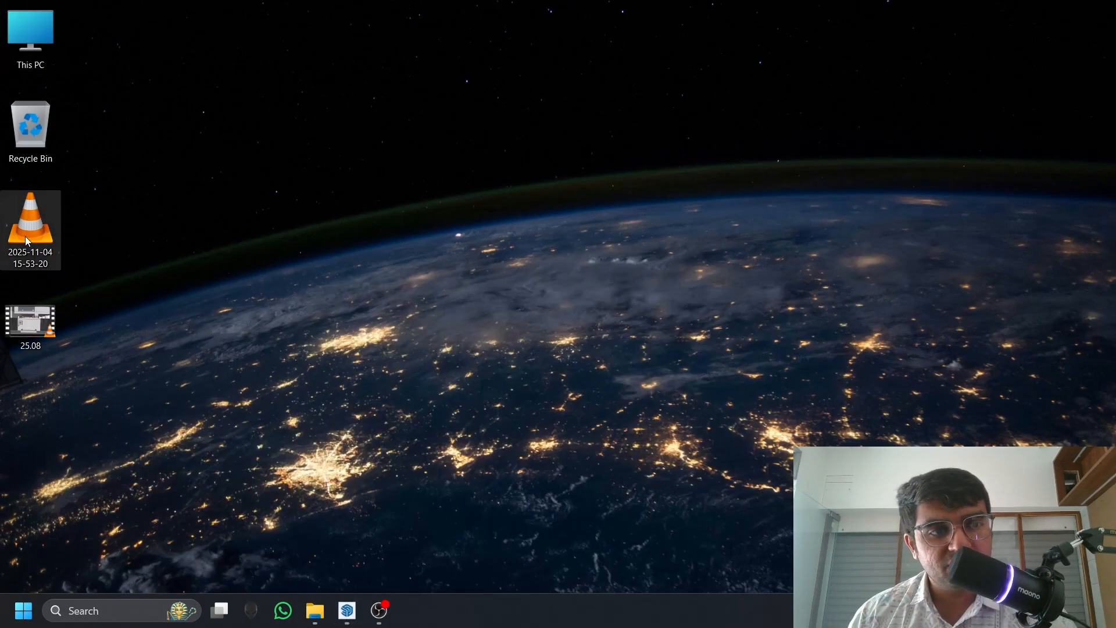
pyautogui.doubleClick(30, 323)
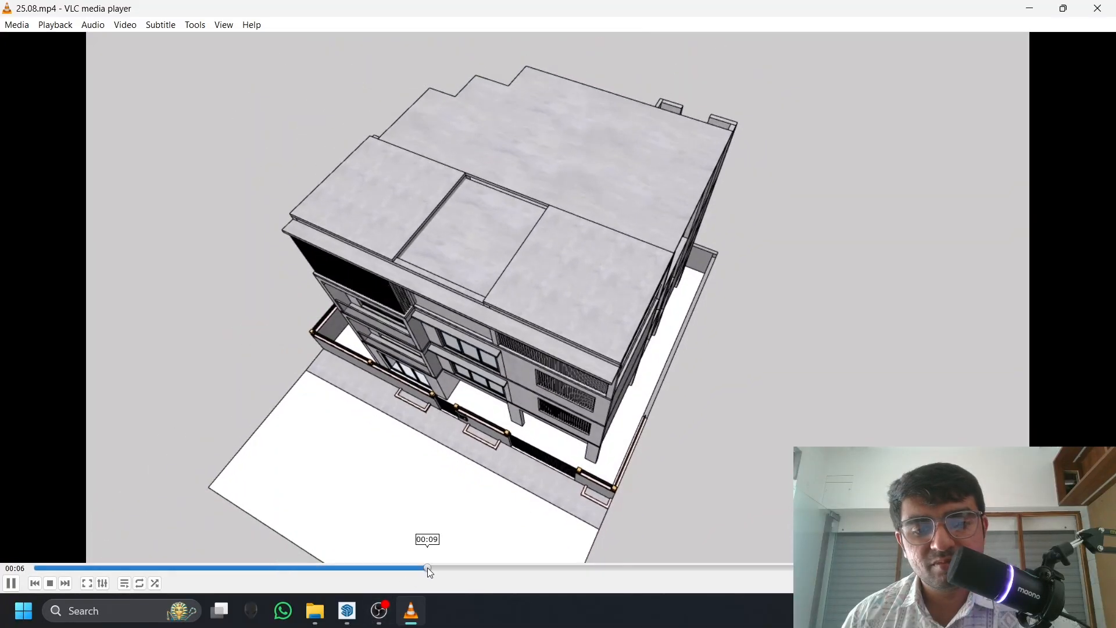
pyautogui.click(427, 567)
pyautogui.click(635, 569)
pyautogui.click(749, 567)
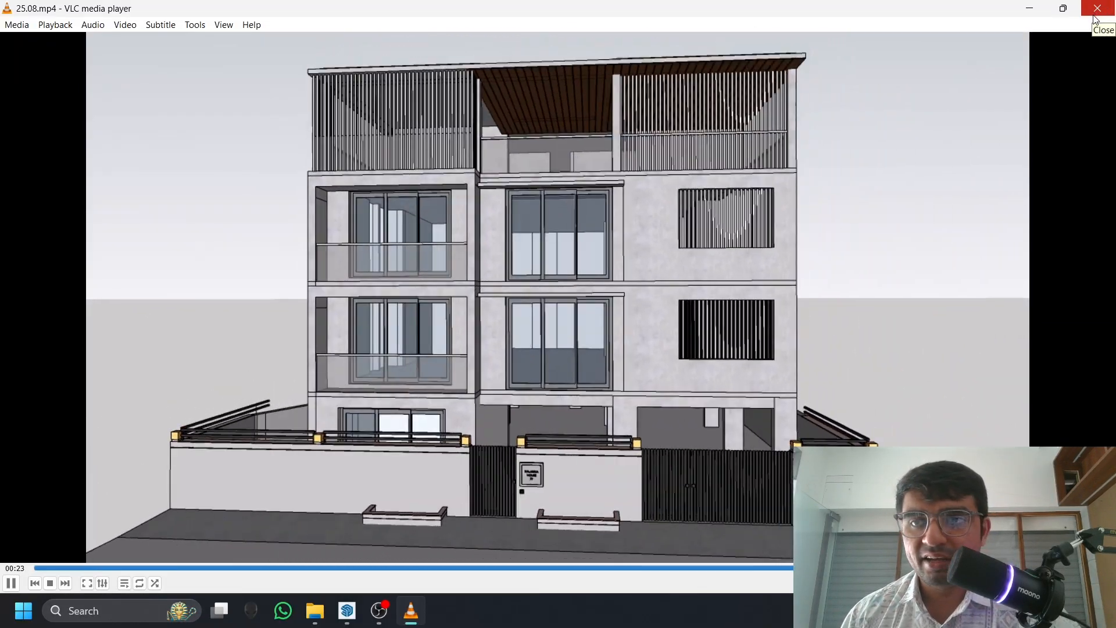
pyautogui.click(1097, 14)
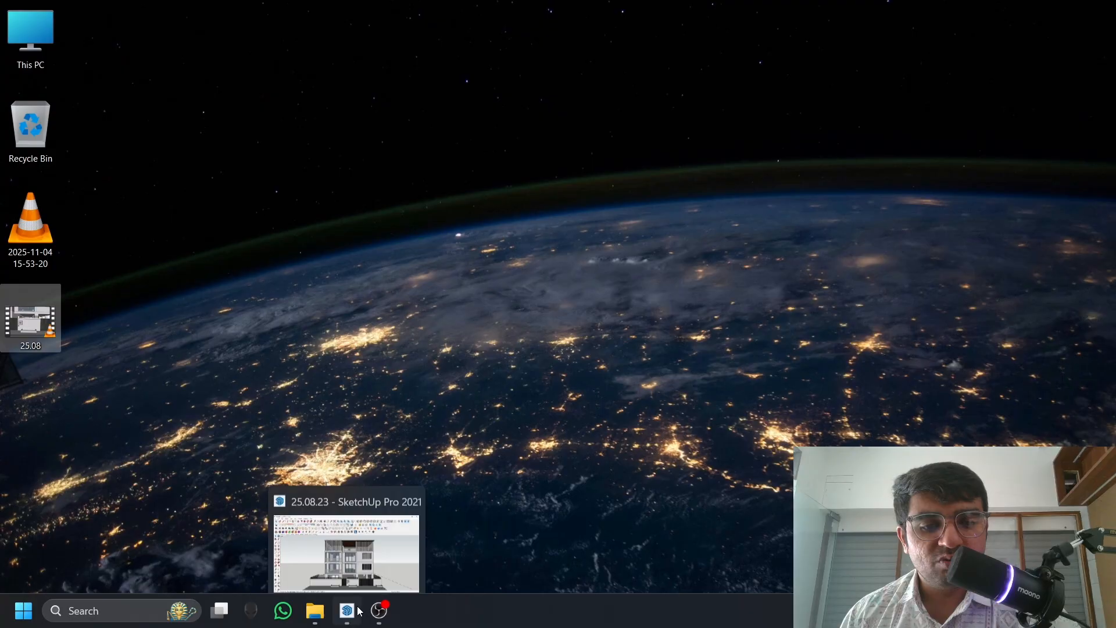
# Switch back to SketchUp and restore the front view of the house saved as Scene 1
pyautogui.click(347, 610)
pyautogui.scroll(-2, 580, 308)
pyautogui.moveTo(580, 308); pyautogui.dragTo(609, 346, button='middle')
pyautogui.scroll(2, 609, 346)
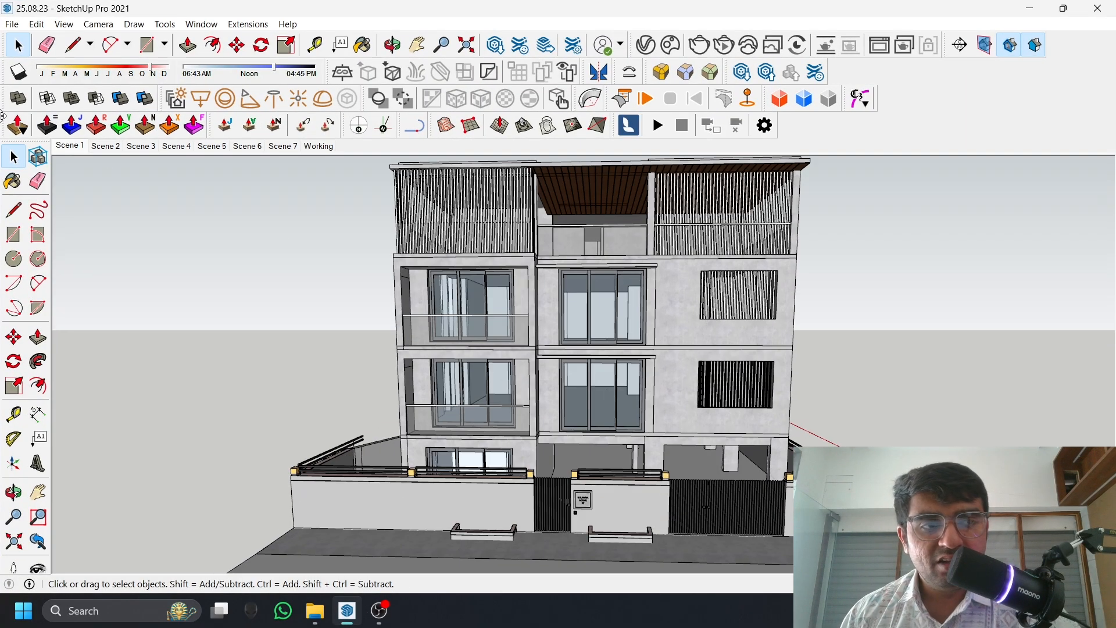
pyautogui.click(78, 149)
# Export the Scene 1 view as a 2D graphic to the Desktop, as the JPEG image 25.08
pyautogui.click(11, 24)
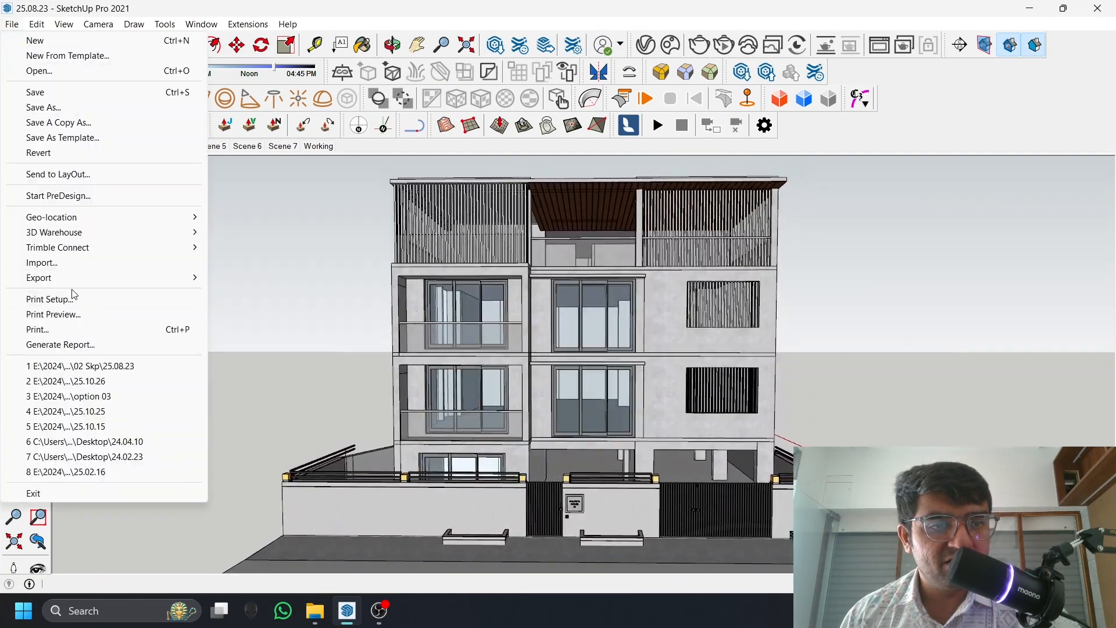
pyautogui.moveTo(133, 285)
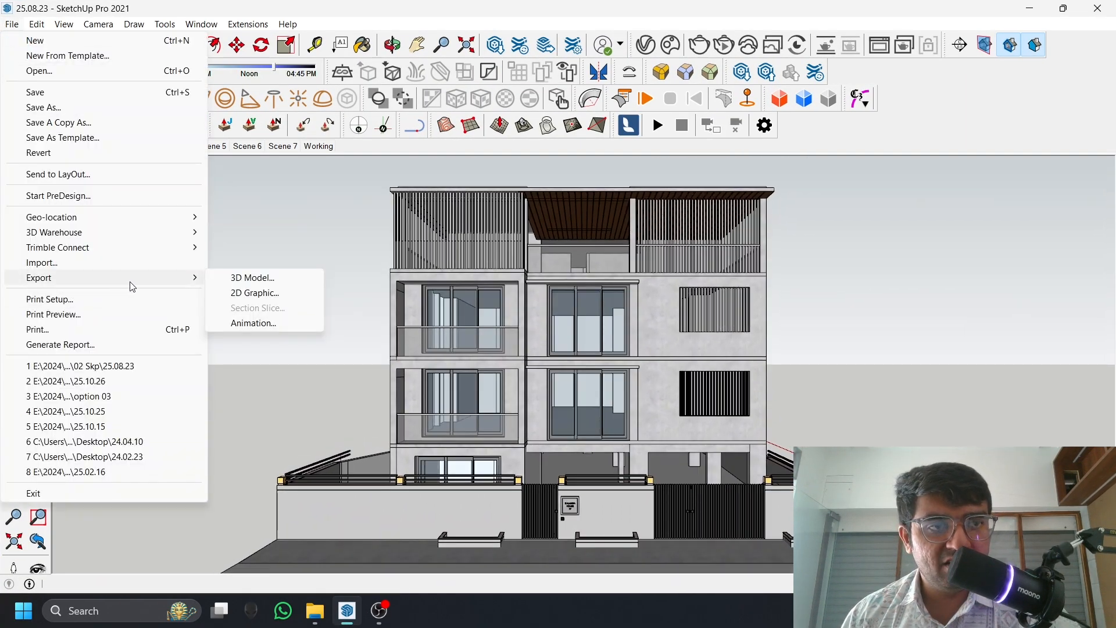
pyautogui.click(263, 293)
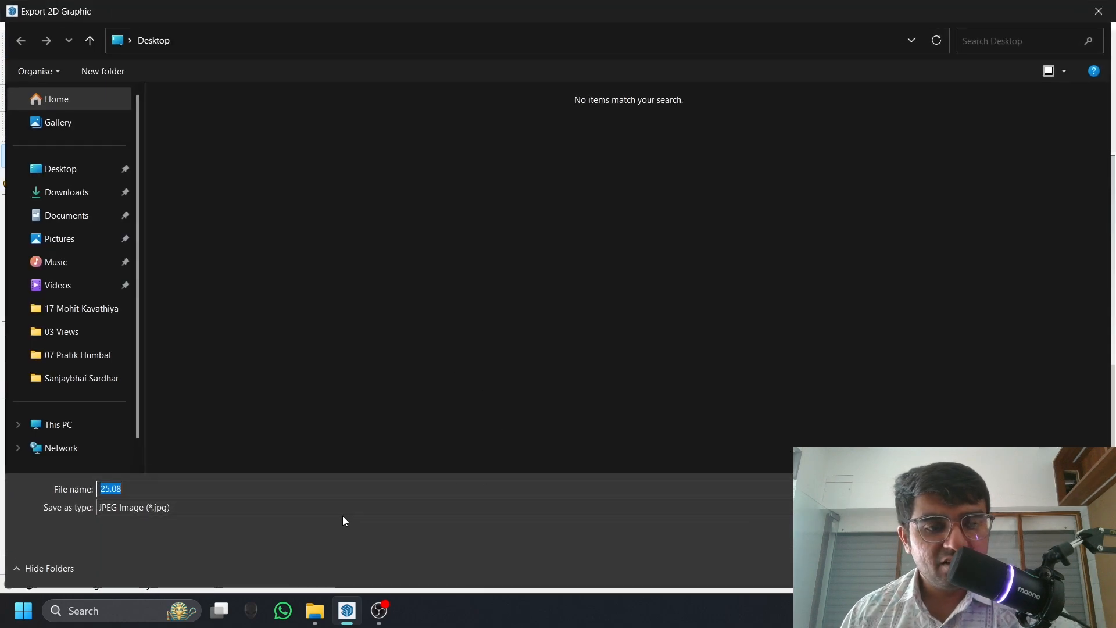
pyautogui.click(334, 509)
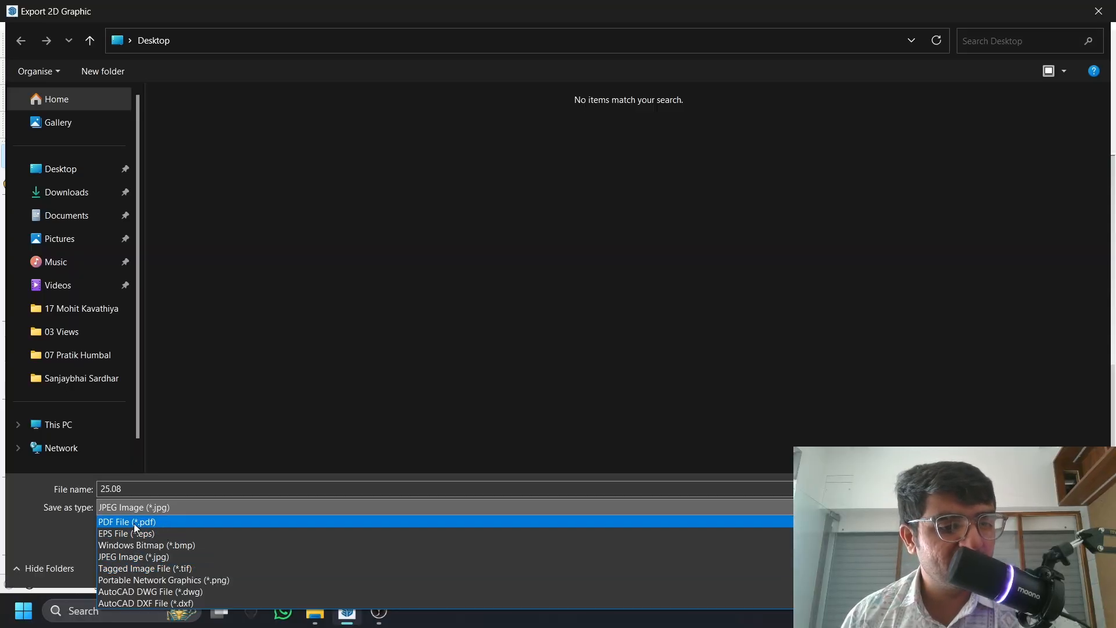
pyautogui.click(138, 556)
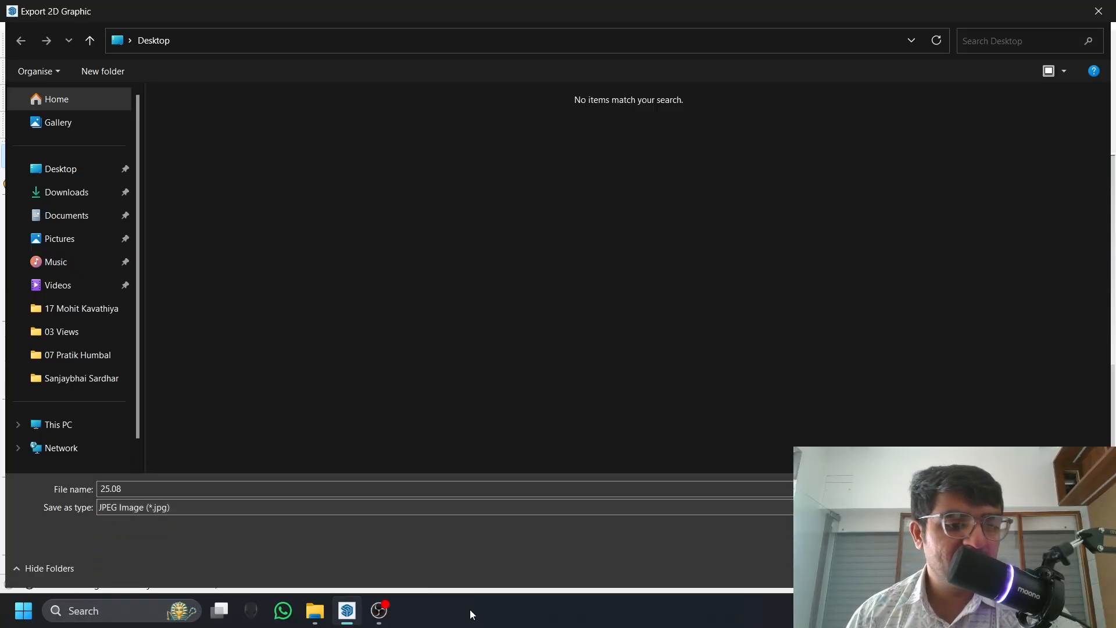
pyautogui.click(93, 167)
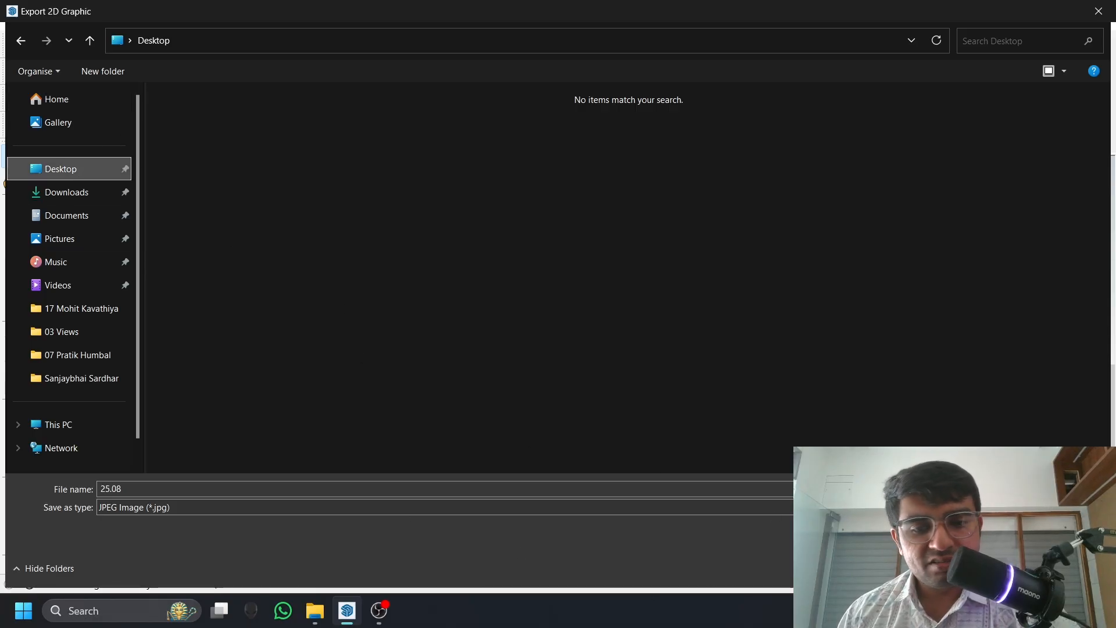
pyautogui.press('Return')
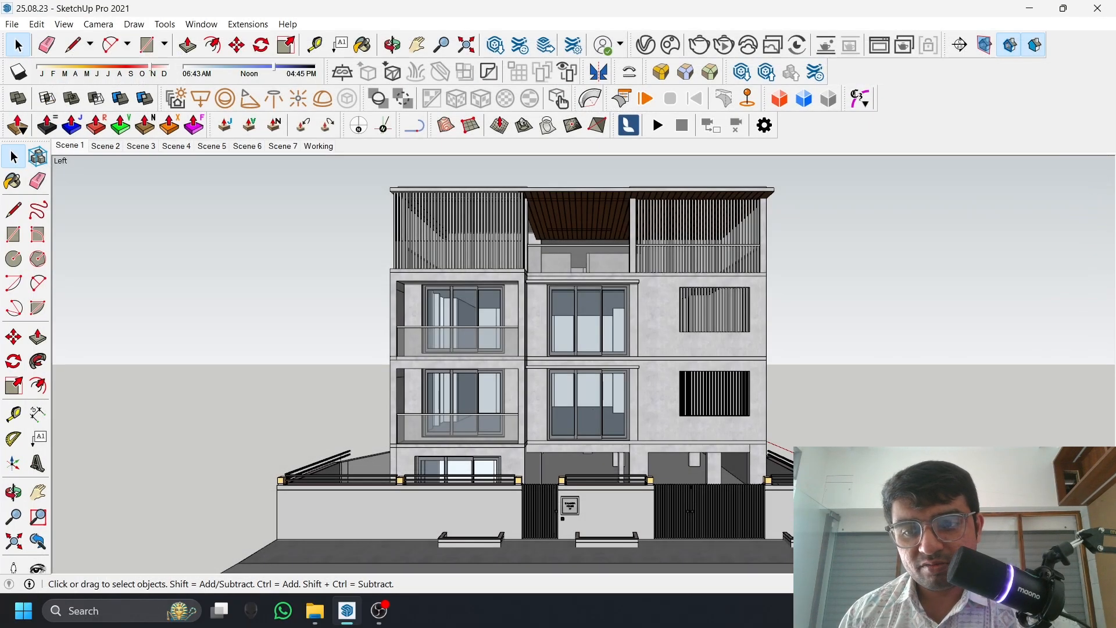
# Switch to the desktop, open the exported 25.08 image in the Picasa photo viewer, and inspect it
pyautogui.click(1030, 8)
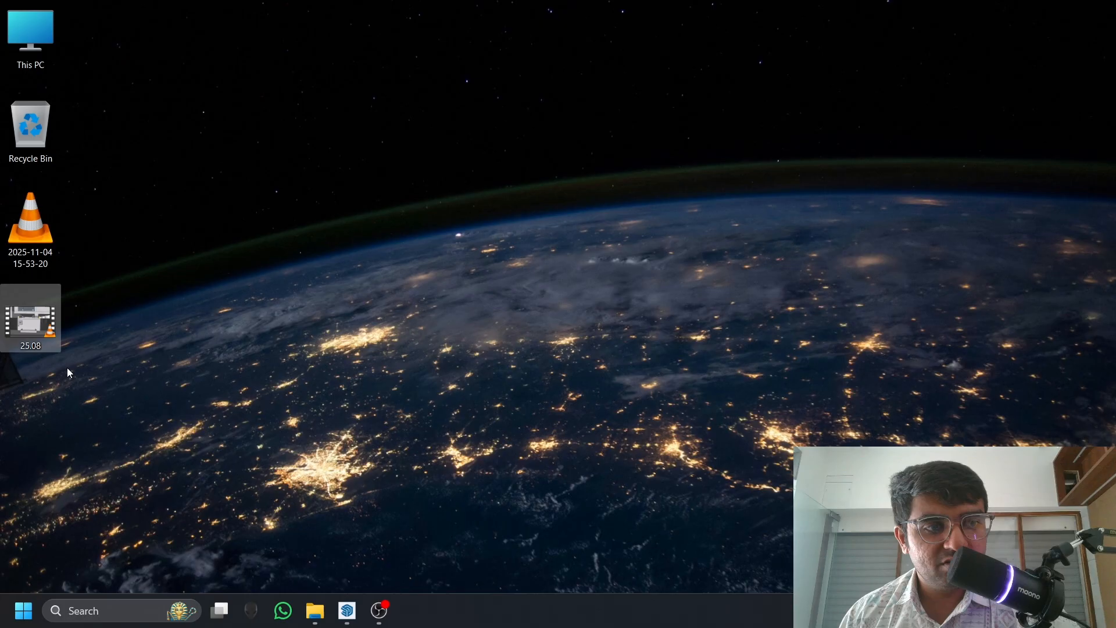
pyautogui.rightClick(185, 281)
pyautogui.click(31, 426)
pyautogui.doubleClick(30, 426)
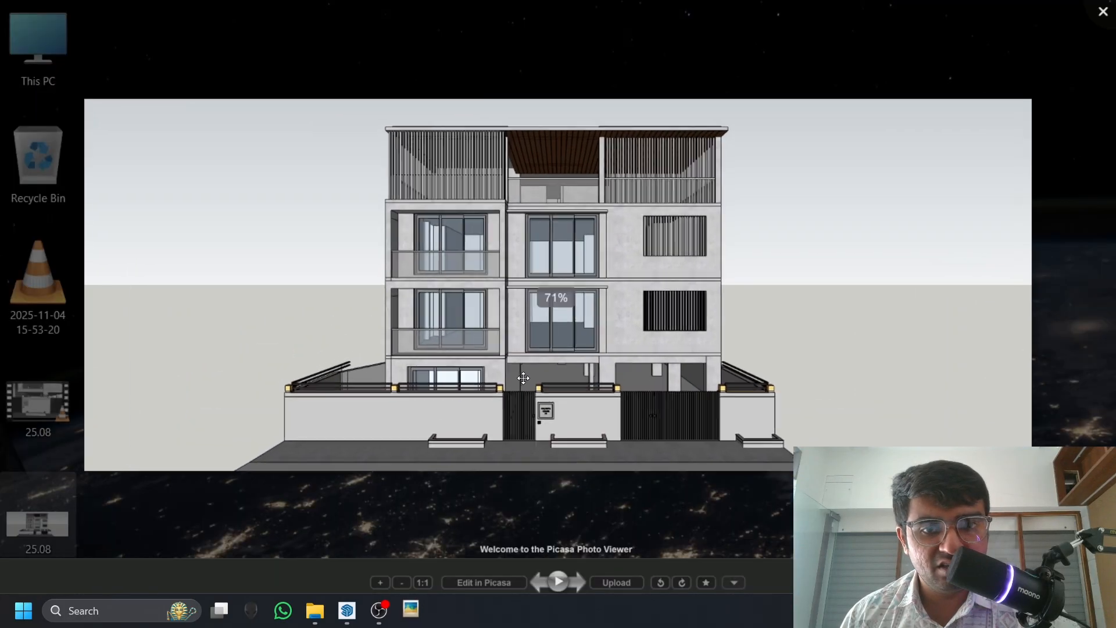
pyautogui.scroll(2, 523, 378)
pyautogui.moveTo(524, 378)
pyautogui.mouseDown()
pyautogui.moveTo(350, 317)
pyautogui.moveTo(484, 447)
pyautogui.moveTo(475, 451)
pyautogui.mouseUp()
# Return to SketchUp, review the file formats offered for a 2D graphic export, and cancel the export
pyautogui.click(348, 621)
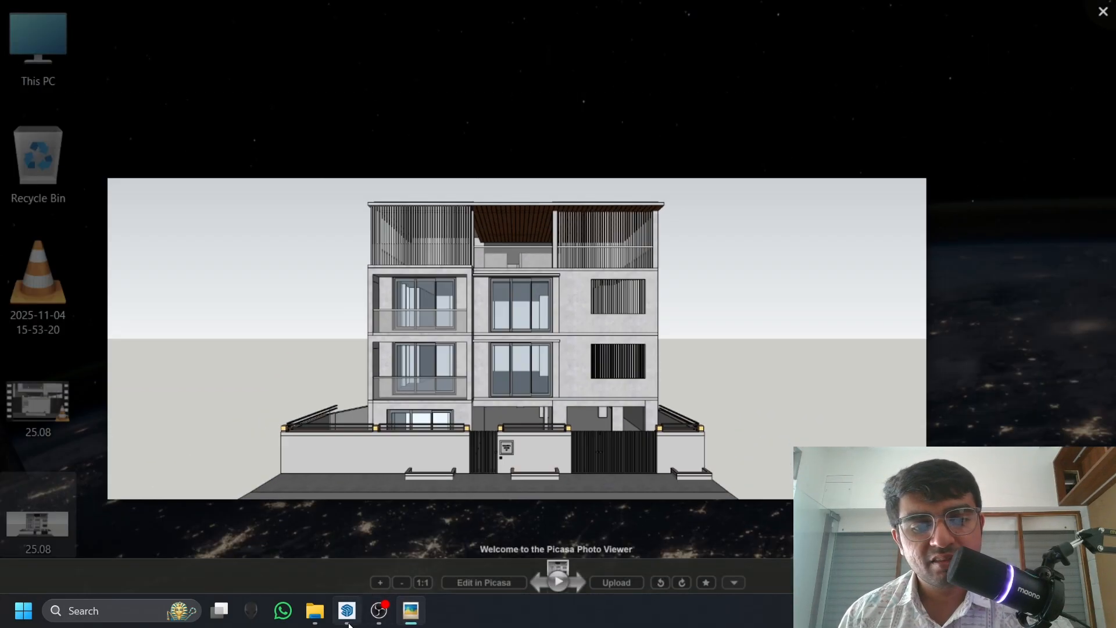
pyautogui.click(348, 623)
pyautogui.click(13, 25)
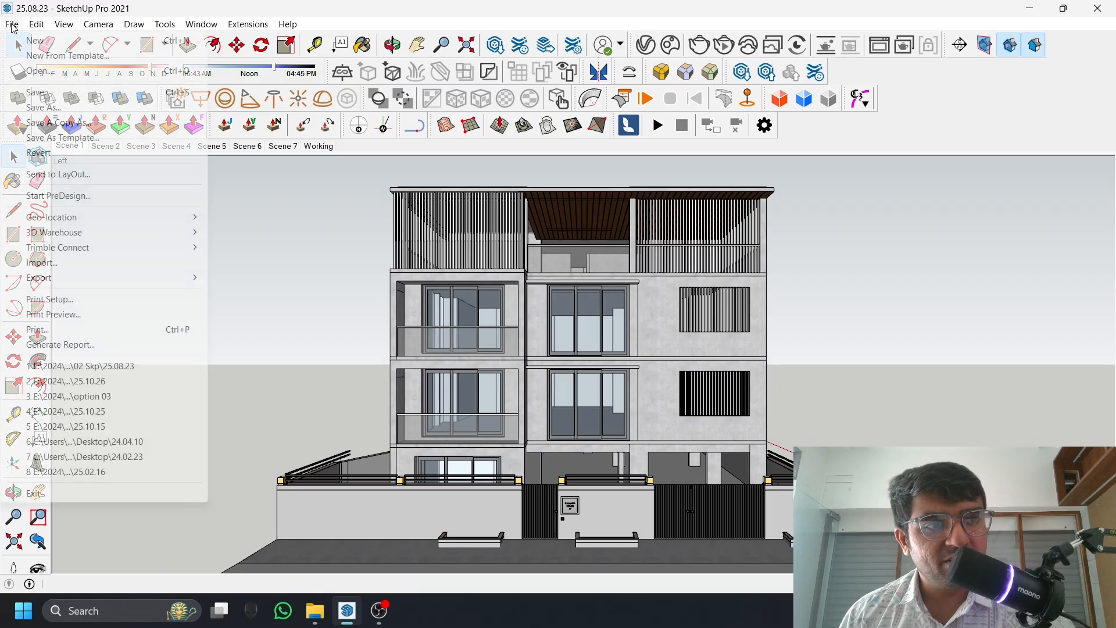
pyautogui.moveTo(116, 278)
pyautogui.click(270, 294)
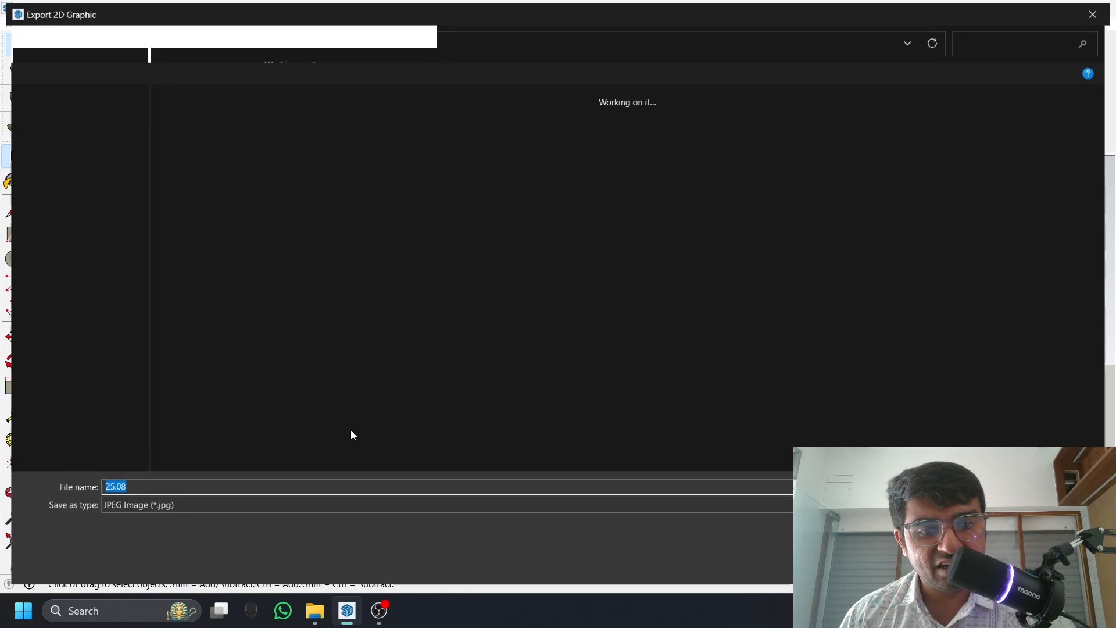
pyautogui.click(264, 506)
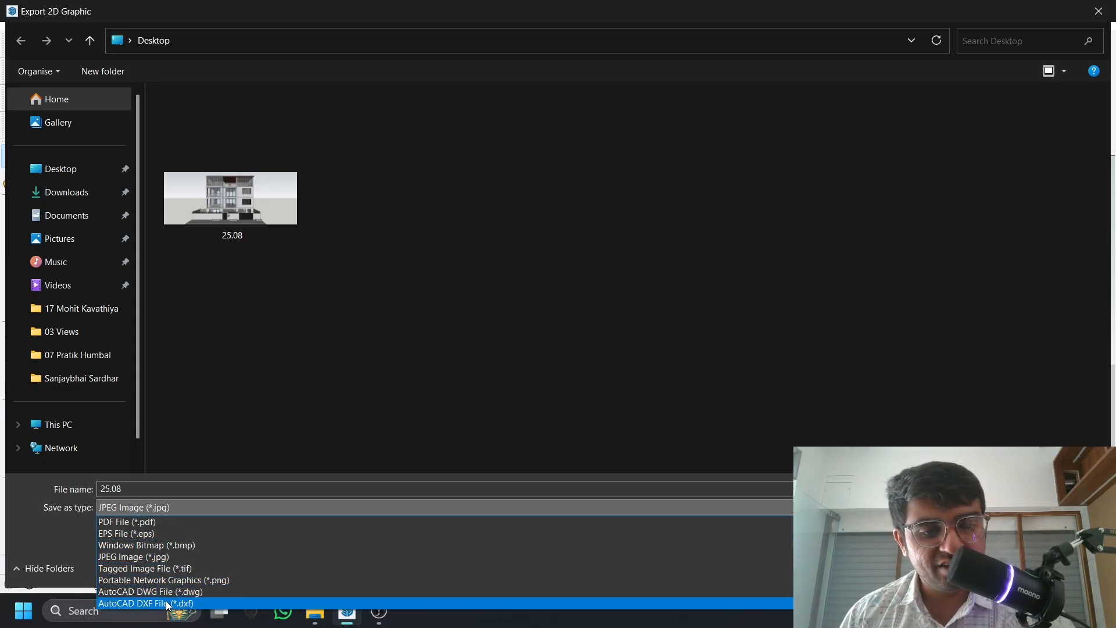
pyautogui.press('Escape')
pyautogui.press('Escape')
# Review the file formats offered for a 3D model export, and close the export dialog without saving
pyautogui.click(12, 24)
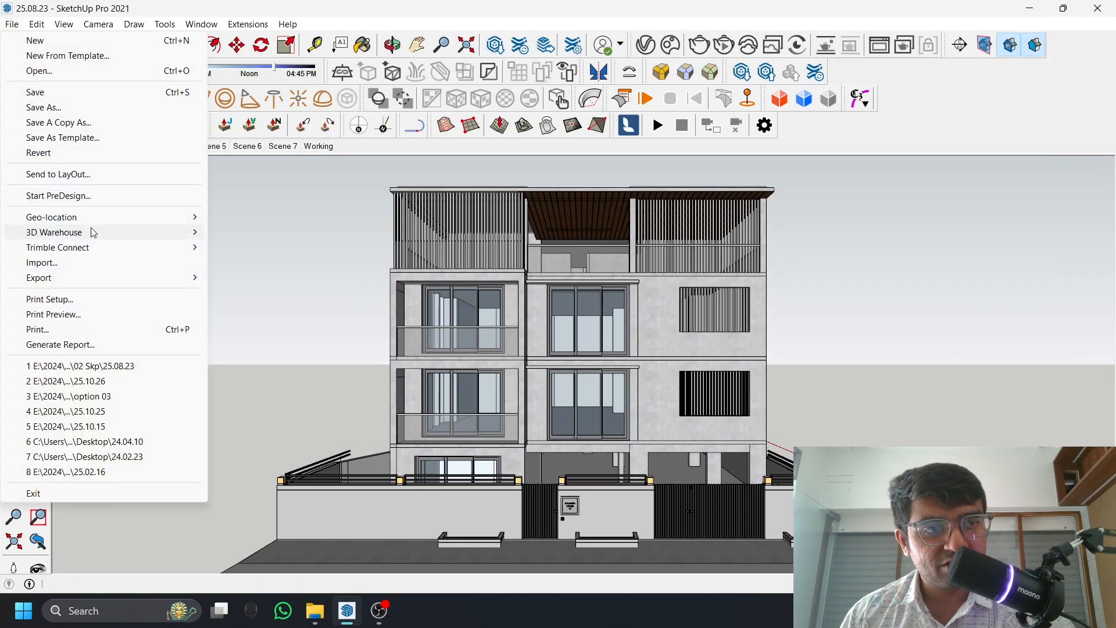
pyautogui.moveTo(169, 278)
pyautogui.click(249, 279)
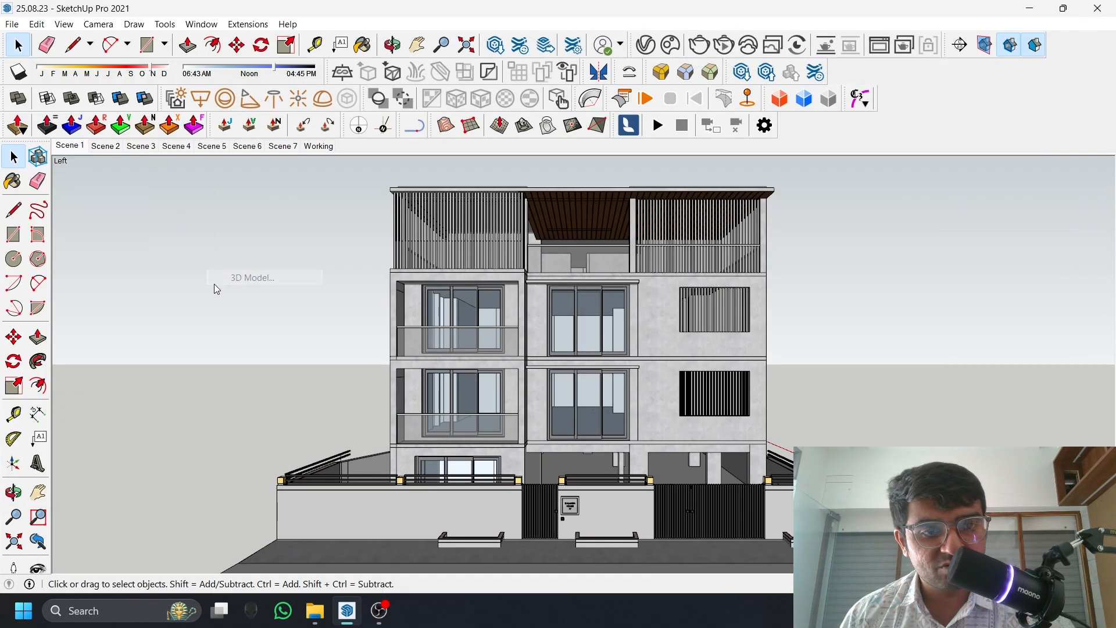
pyautogui.click(287, 508)
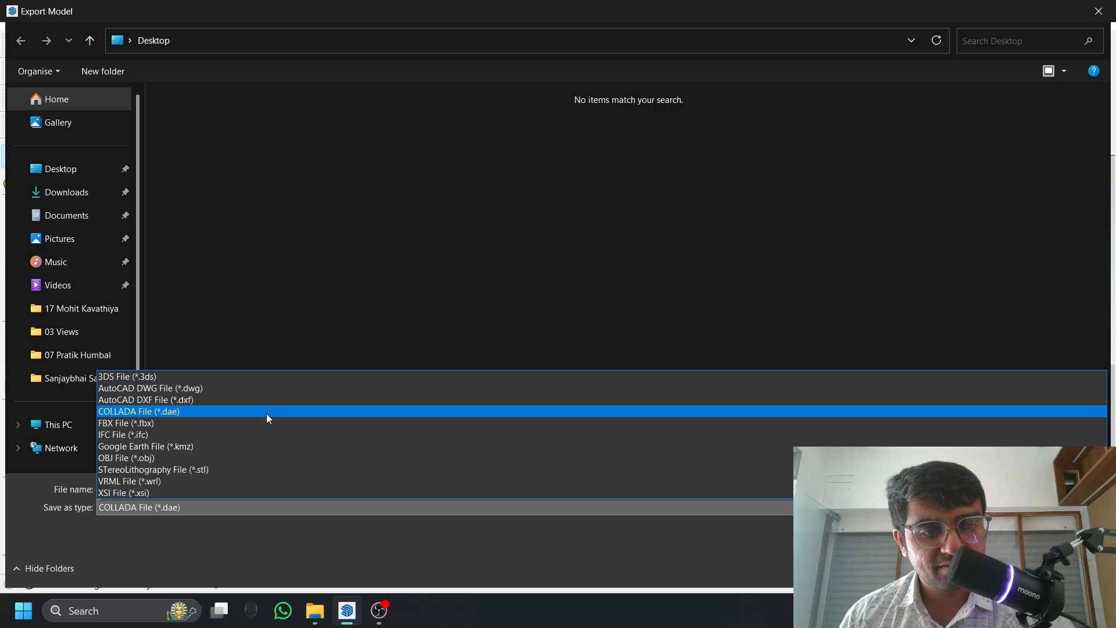
pyautogui.click(997, 20)
pyautogui.click(1098, 11)
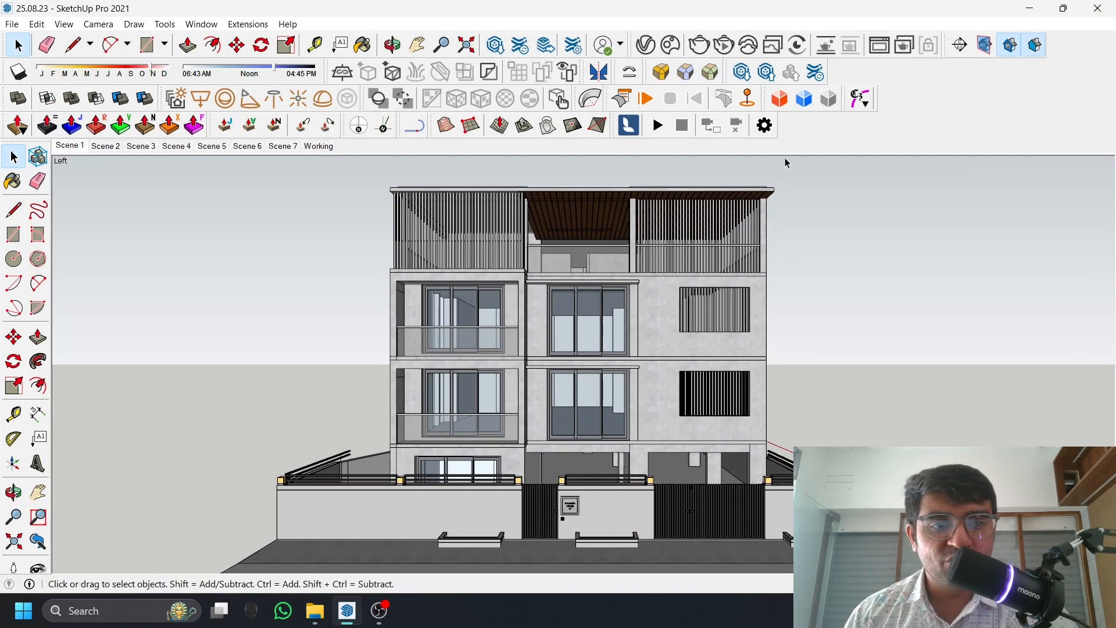